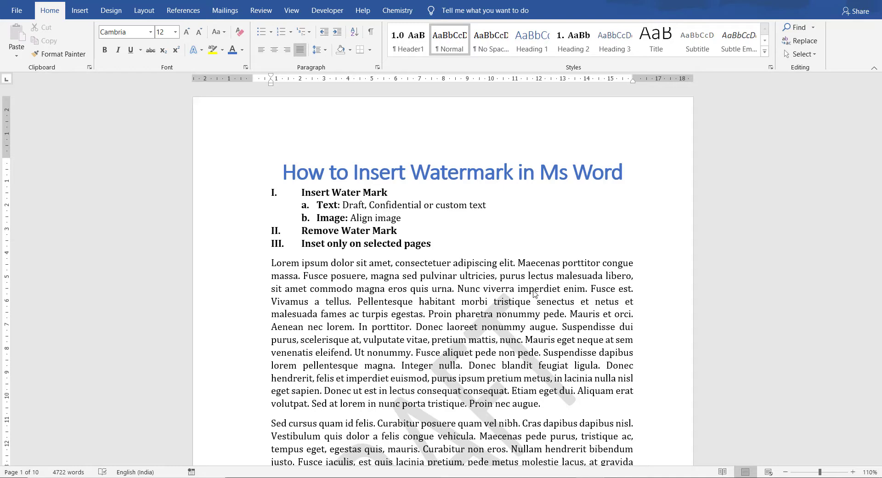
{"action": "scroll", "coordinate": [535, 294], "scroll_direction": "down", "scroll_amount": 5}
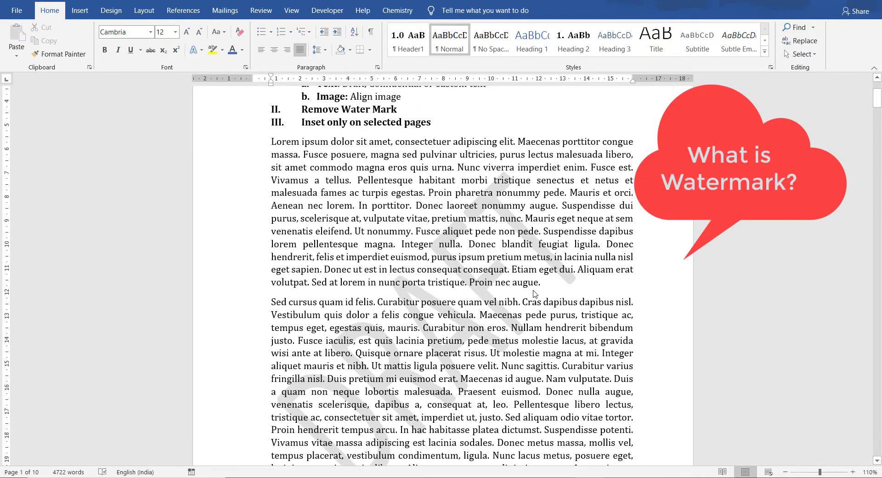
{"action": "scroll", "coordinate": [534, 294], "scroll_direction": "up", "scroll_amount": 3}
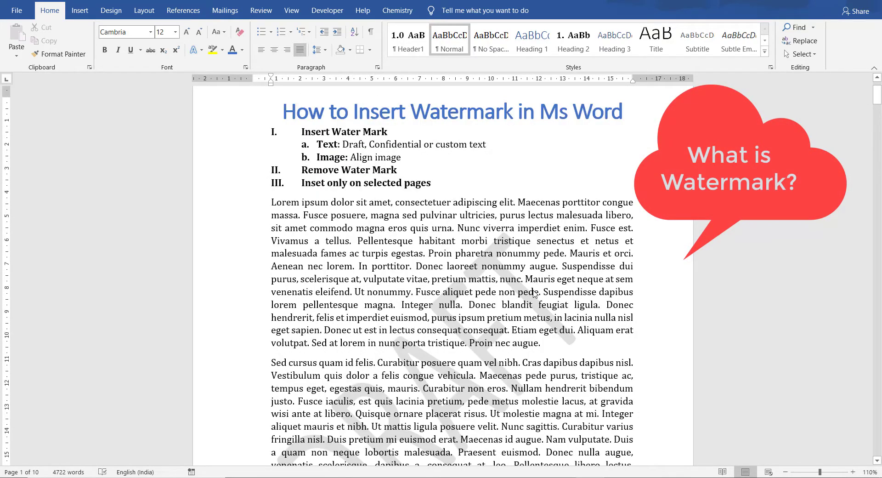
{"action": "scroll", "coordinate": [534, 293], "scroll_direction": "down", "scroll_amount": 4}
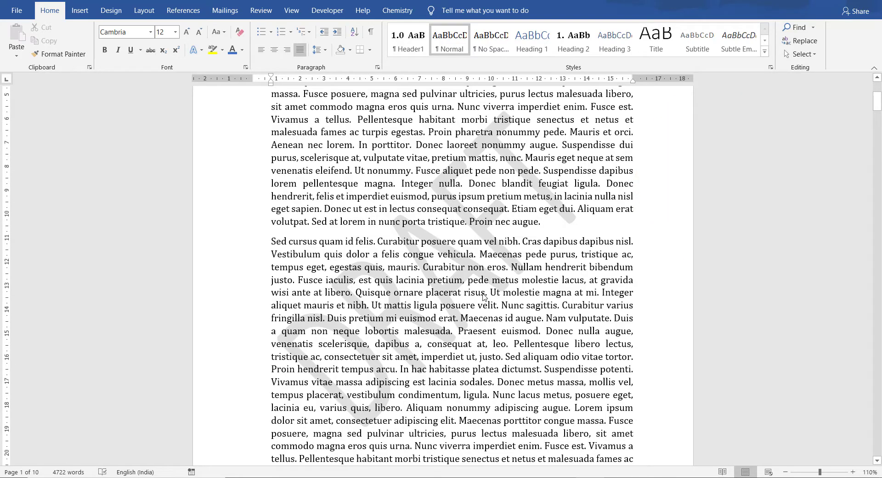
{"action": "scroll", "coordinate": [483, 296], "scroll_direction": "up", "scroll_amount": 6}
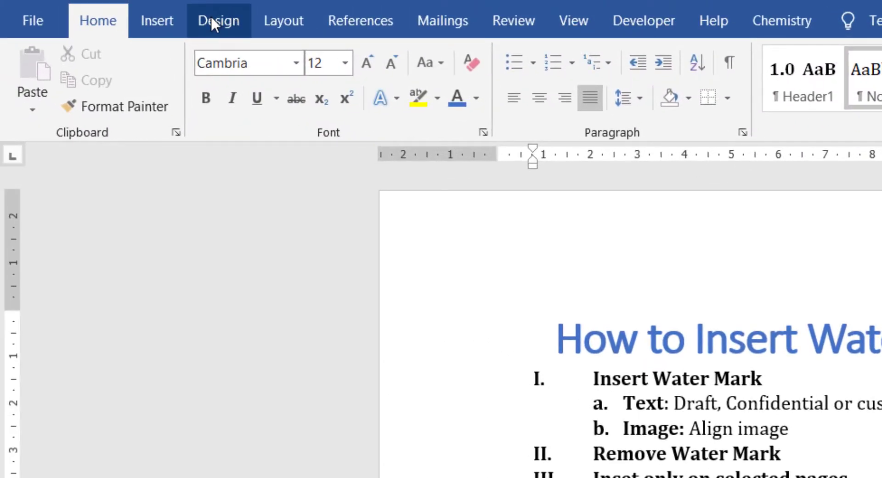
Step: Insert the built-in CONFIDENTIAL 2 watermark into the document
{"action": "left_click", "coordinate": [209, 23]}
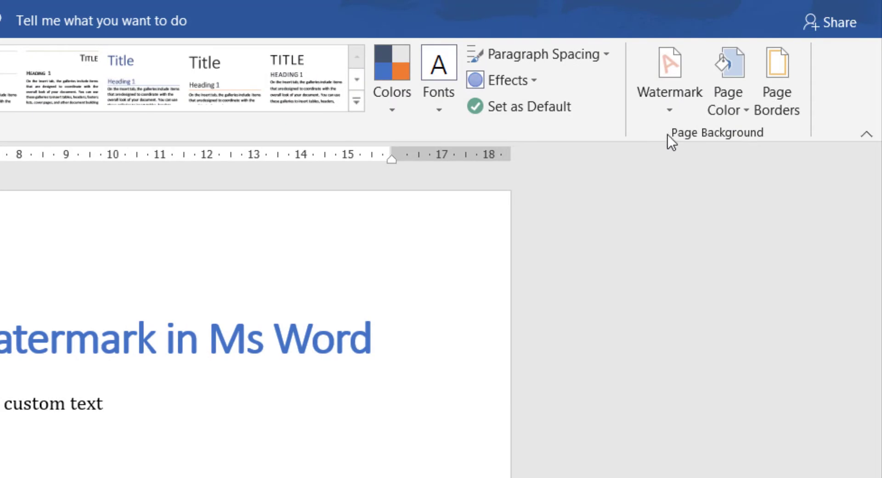
{"action": "left_click", "coordinate": [669, 114]}
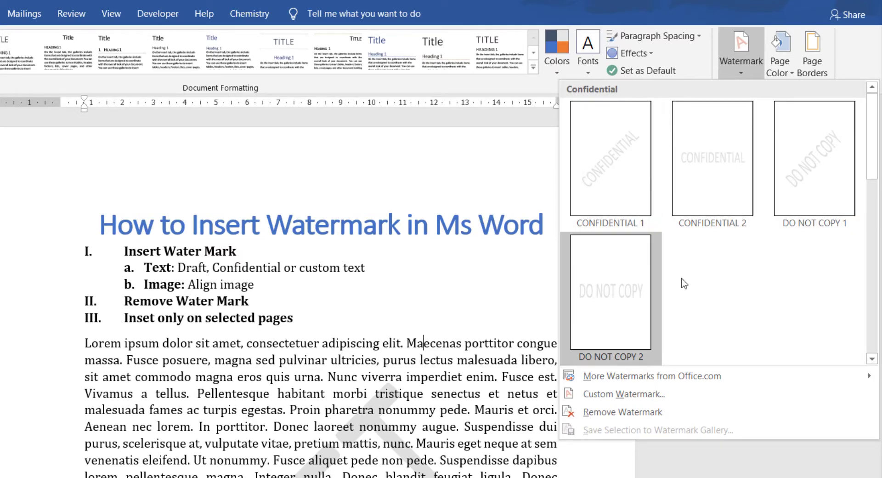
{"action": "scroll", "coordinate": [680, 276], "scroll_direction": "down", "scroll_amount": 3}
{"action": "scroll", "coordinate": [754, 226], "scroll_direction": "down", "scroll_amount": 2}
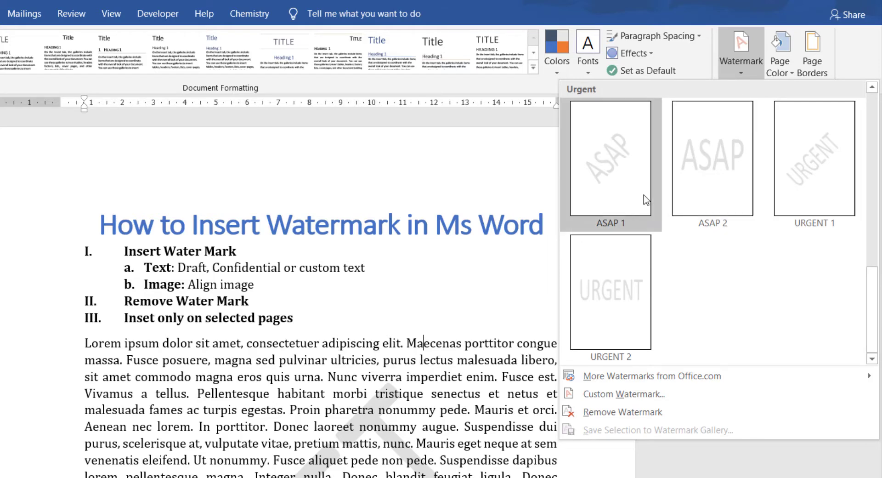
{"action": "scroll", "coordinate": [685, 290], "scroll_direction": "up", "scroll_amount": 5}
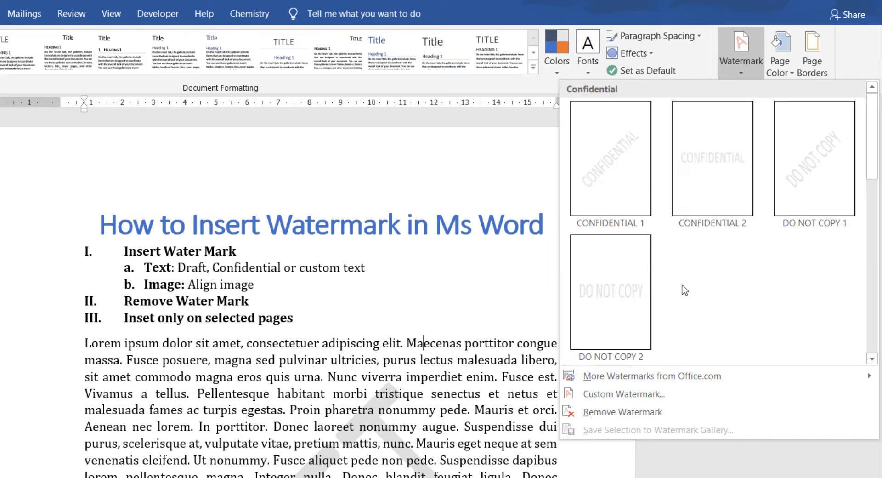
{"action": "left_click_drag", "start_coordinate": [682, 285], "coordinate": [703, 295]}
{"action": "scroll", "coordinate": [703, 301], "scroll_direction": "down", "scroll_amount": 5}
{"action": "scroll", "coordinate": [703, 301], "scroll_direction": "up", "scroll_amount": 5}
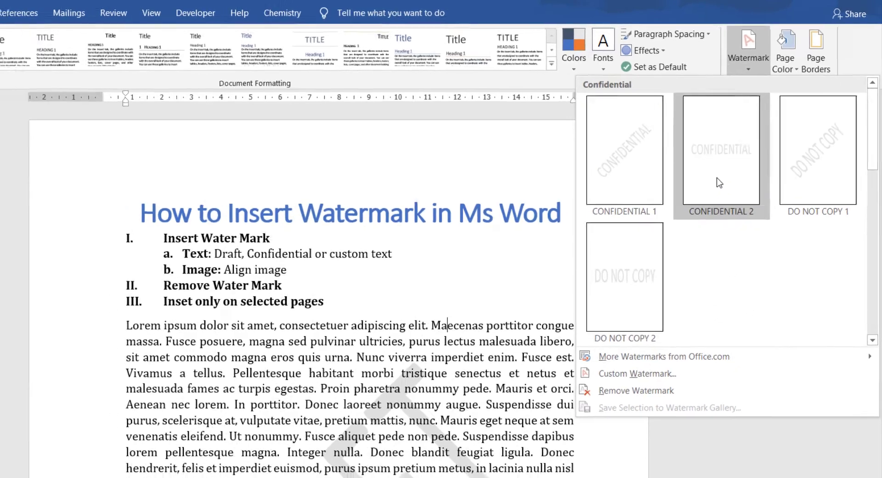
{"action": "left_click", "coordinate": [718, 179]}
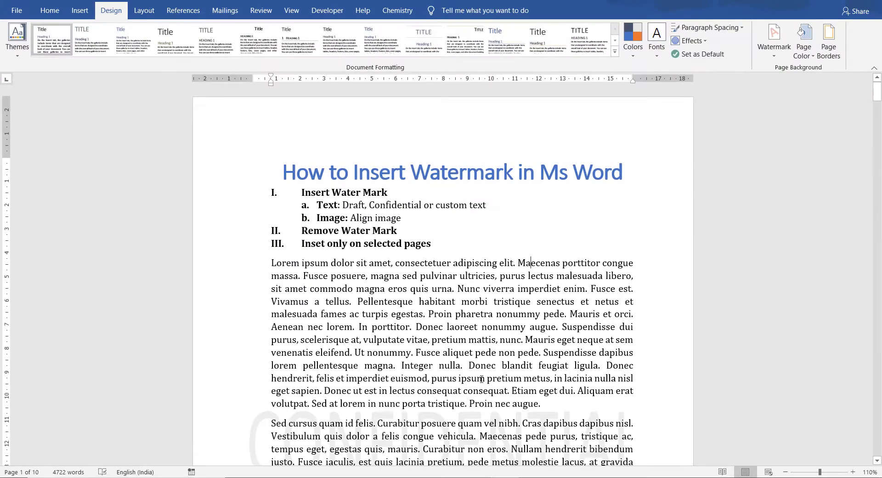
{"action": "scroll", "coordinate": [481, 378], "scroll_direction": "down", "scroll_amount": 3}
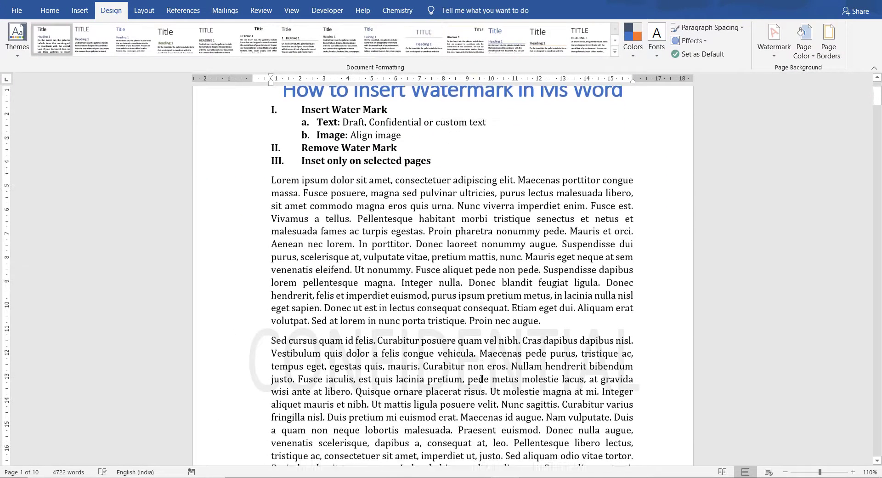
{"action": "left_click_drag", "start_coordinate": [272, 327], "coordinate": [417, 328]}
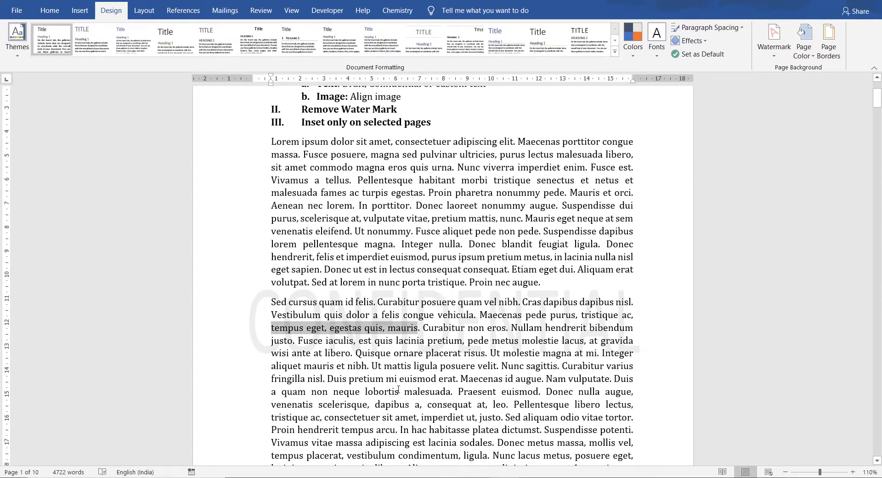
{"action": "left_click", "coordinate": [398, 391]}
{"action": "left_click", "coordinate": [544, 416]}
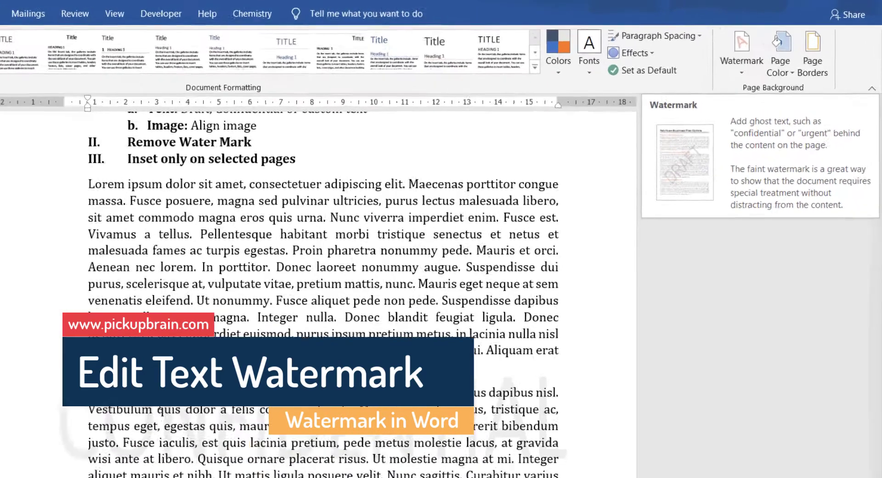
Step: Set the custom watermark's text to PICKUPBRAIN and apply it with a diagonal layout
{"action": "left_click", "coordinate": [741, 71]}
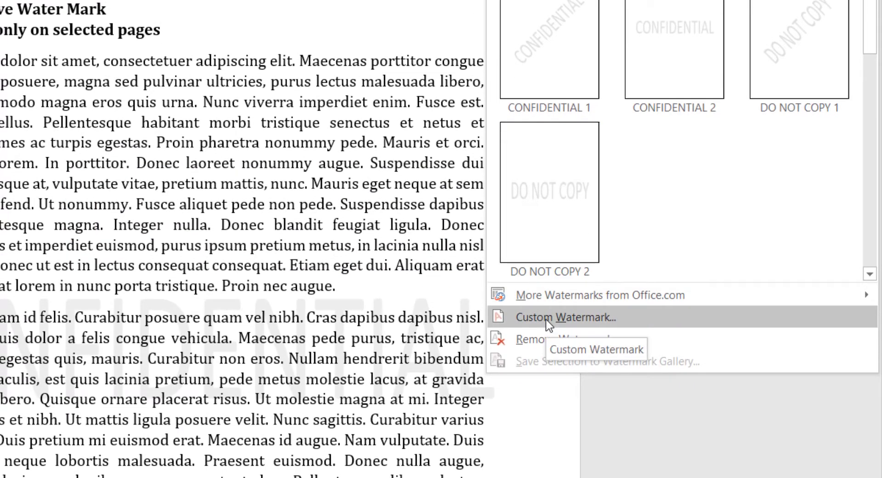
{"action": "left_click", "coordinate": [546, 319]}
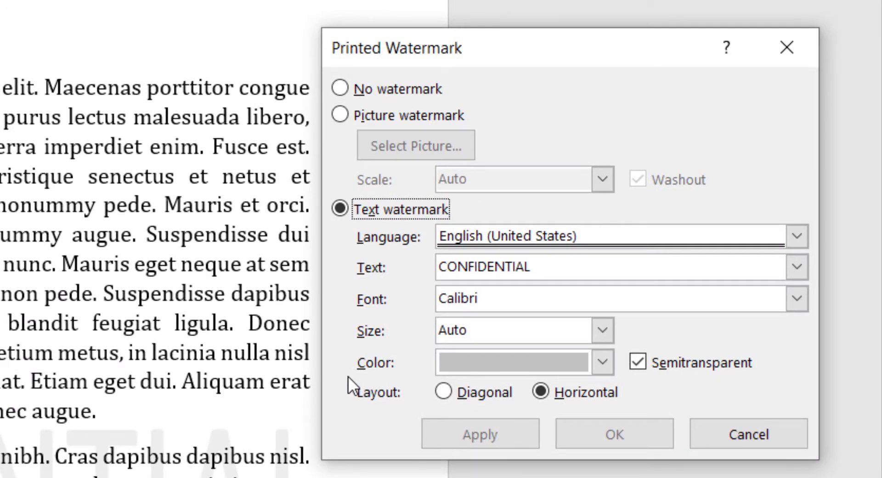
{"action": "left_click", "coordinate": [506, 271]}
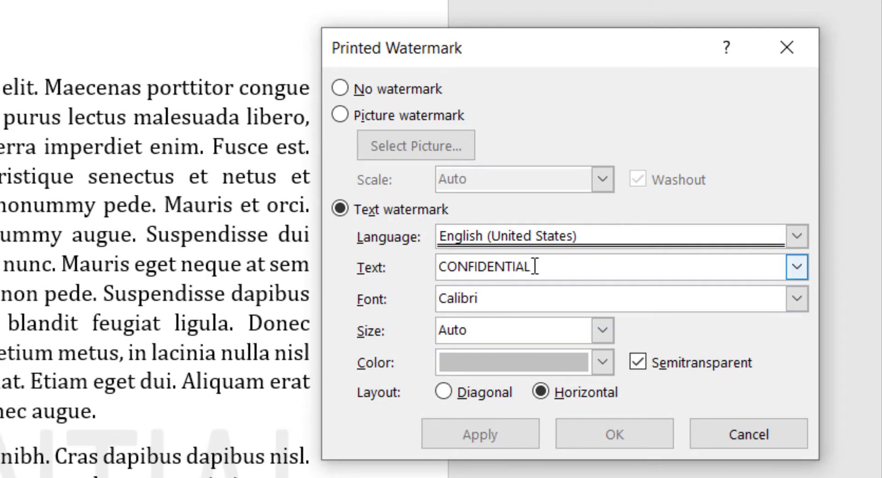
{"action": "left_click_drag", "start_coordinate": [535, 267], "coordinate": [404, 262]}
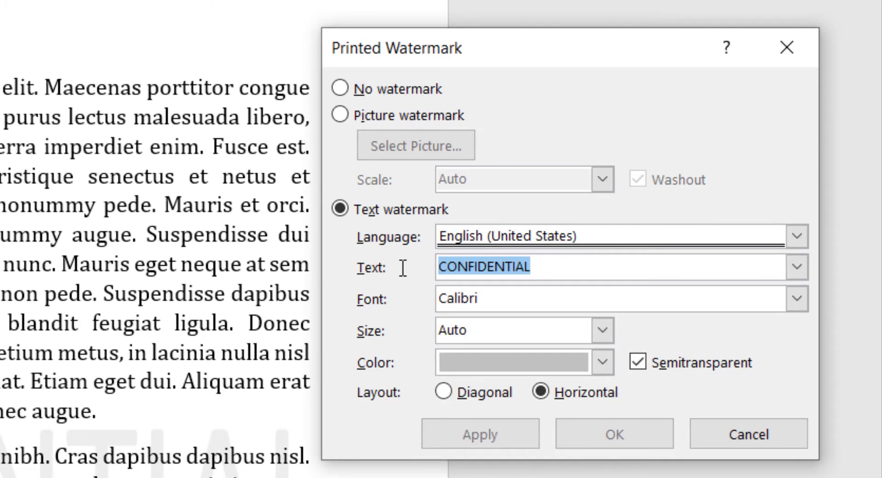
{"action": "type", "text": "PICKUPBRAIN"}
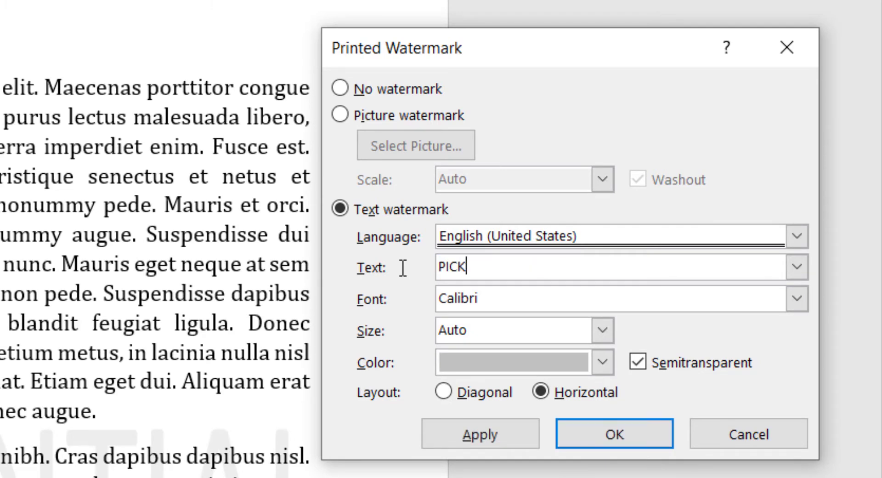
{"action": "left_click", "coordinate": [486, 306]}
{"action": "left_click", "coordinate": [794, 299]}
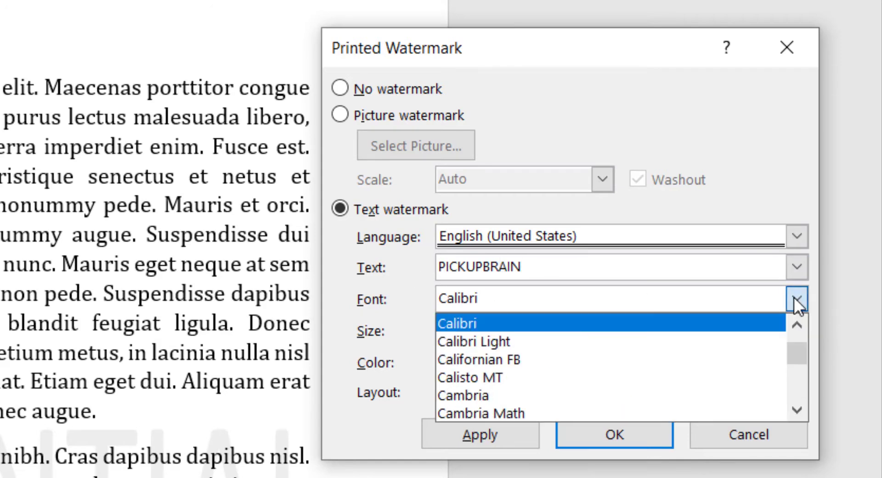
{"action": "left_click", "coordinate": [362, 313]}
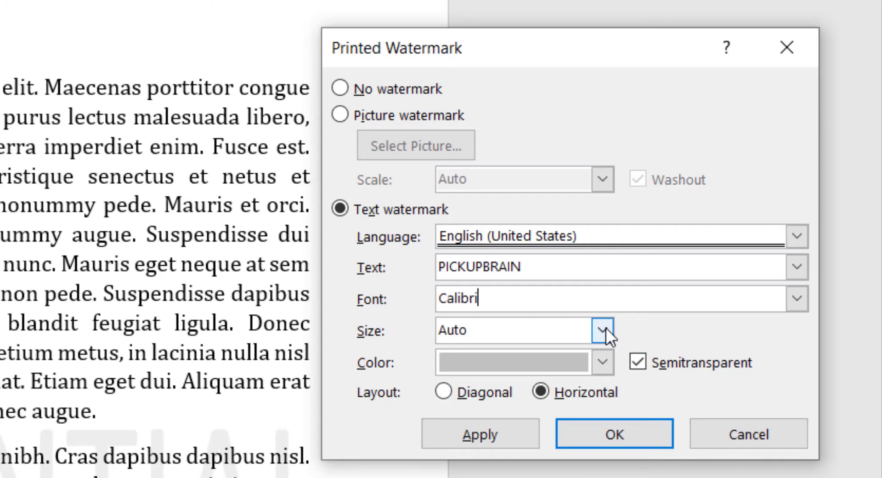
{"action": "left_click", "coordinate": [443, 391]}
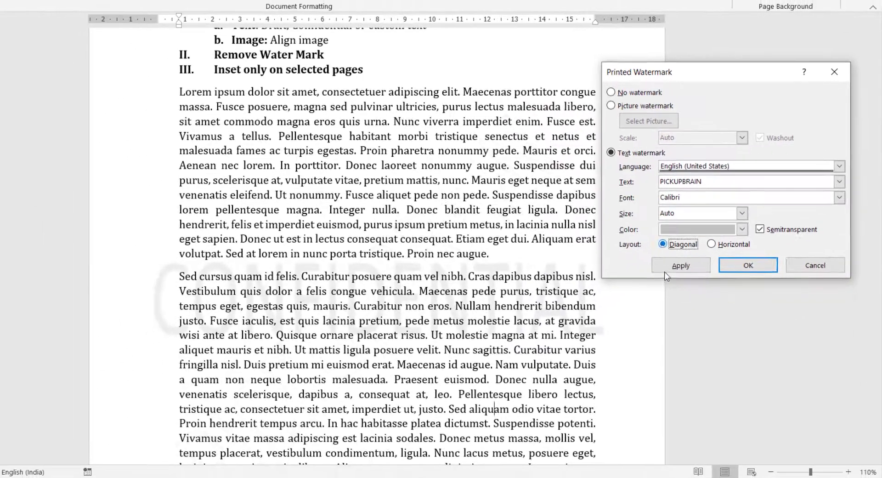
{"action": "left_click", "coordinate": [480, 434]}
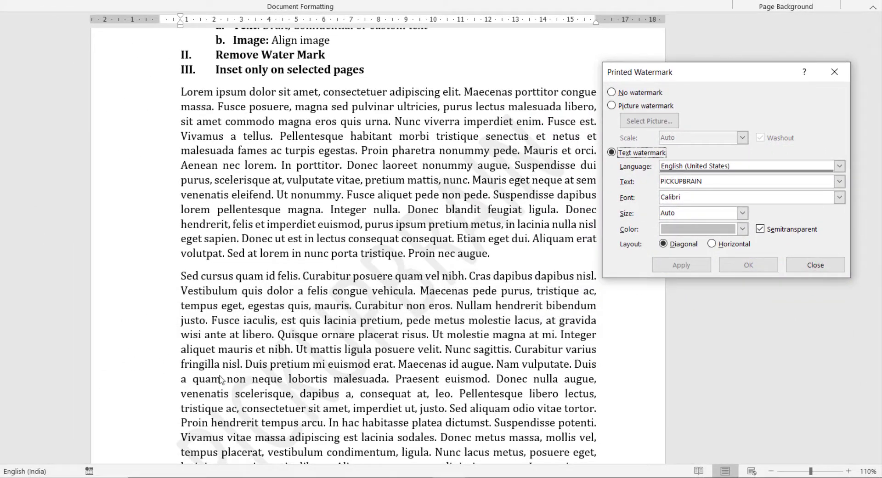
Step: Apply a horizontal layout to the PICKUPBRAIN text watermark and change its color to black
{"action": "left_click", "coordinate": [711, 244]}
{"action": "left_click", "coordinate": [692, 266]}
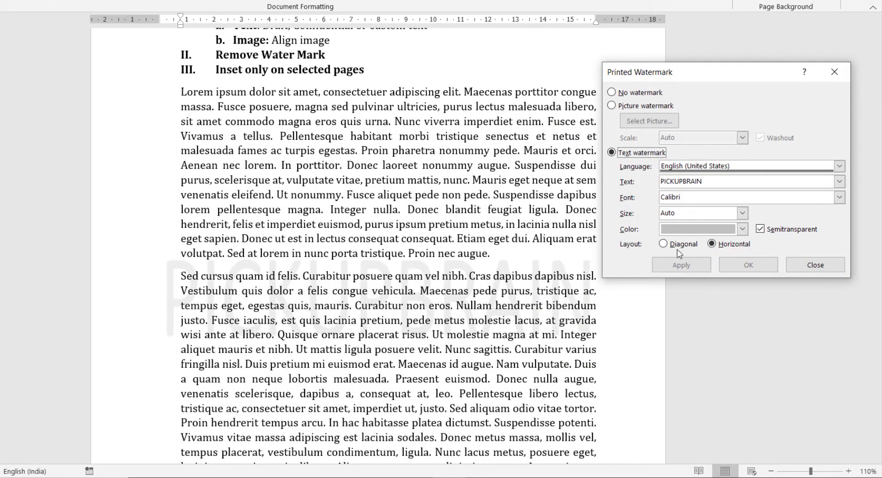
{"action": "left_click", "coordinate": [742, 230]}
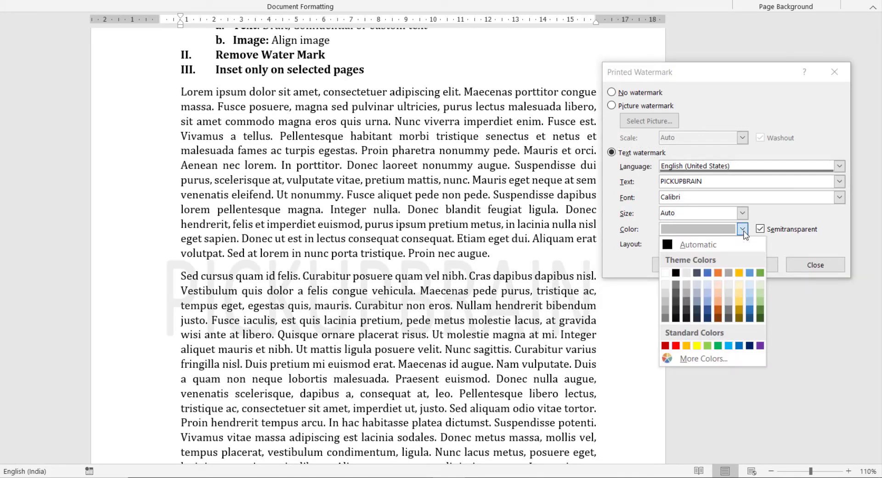
{"action": "left_click", "coordinate": [675, 272]}
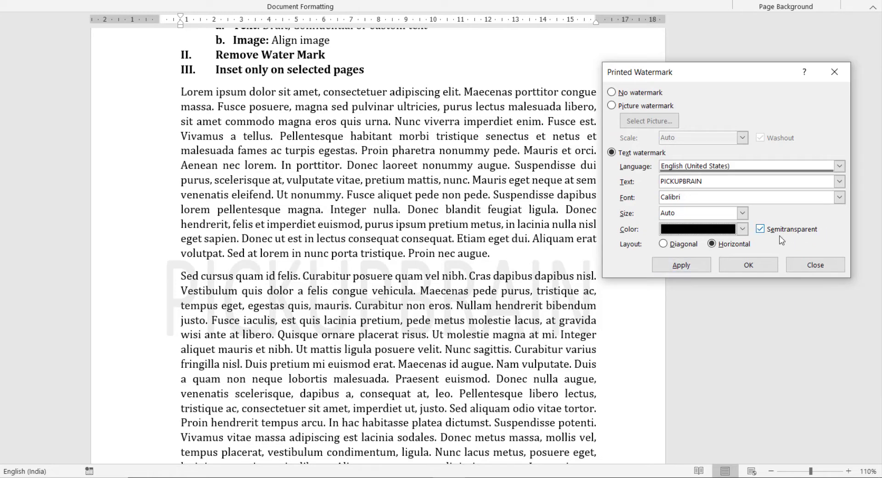
{"action": "left_click", "coordinate": [683, 266]}
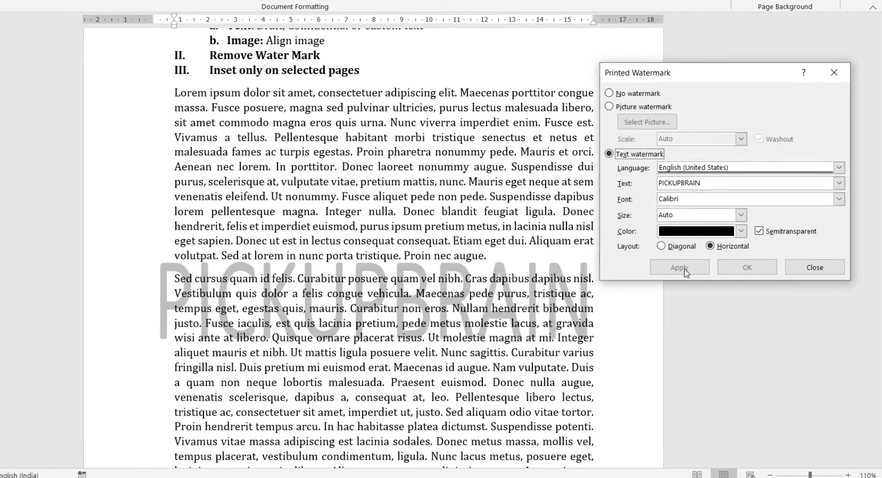
Step: Try the text watermark without the Semitransparent option, and reapply it with the option restored
{"action": "left_click", "coordinate": [776, 233]}
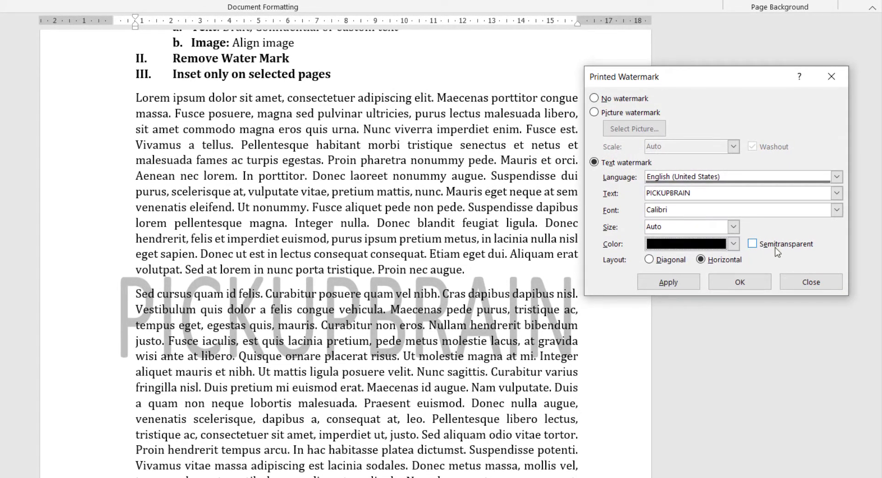
{"action": "left_click", "coordinate": [673, 282]}
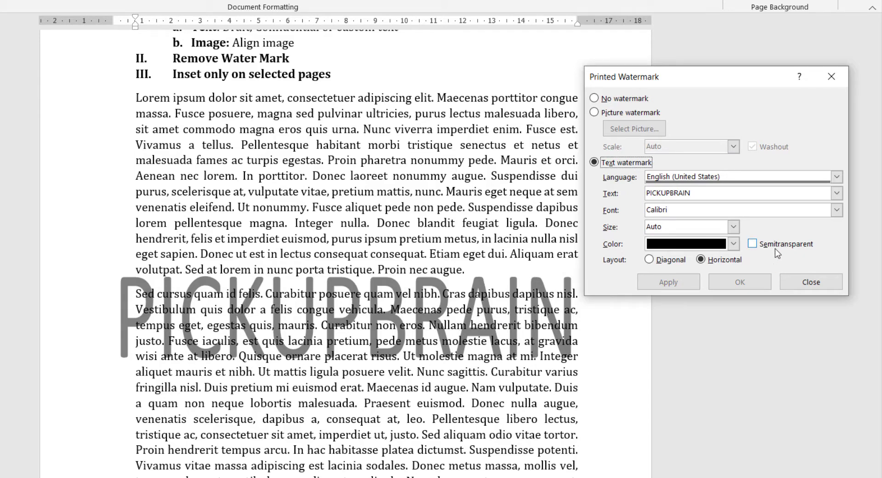
{"action": "left_click", "coordinate": [753, 244]}
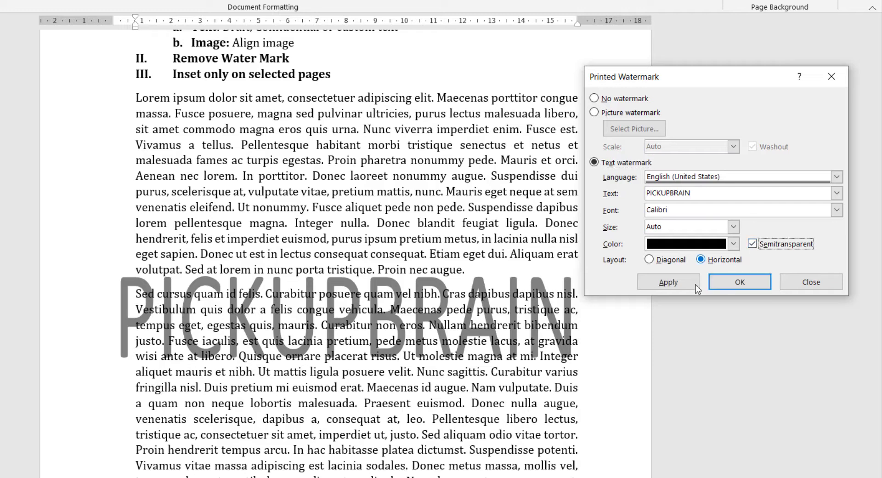
{"action": "left_click", "coordinate": [662, 284]}
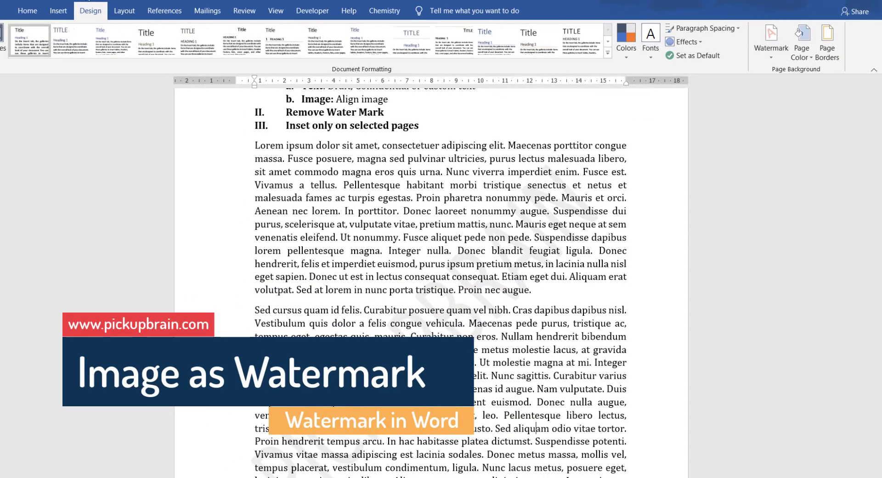
Step: Apply a picture watermark using the Pickupbrain image PNG from the Desktop, with Auto scale and Washout on
{"action": "left_click", "coordinate": [771, 41]}
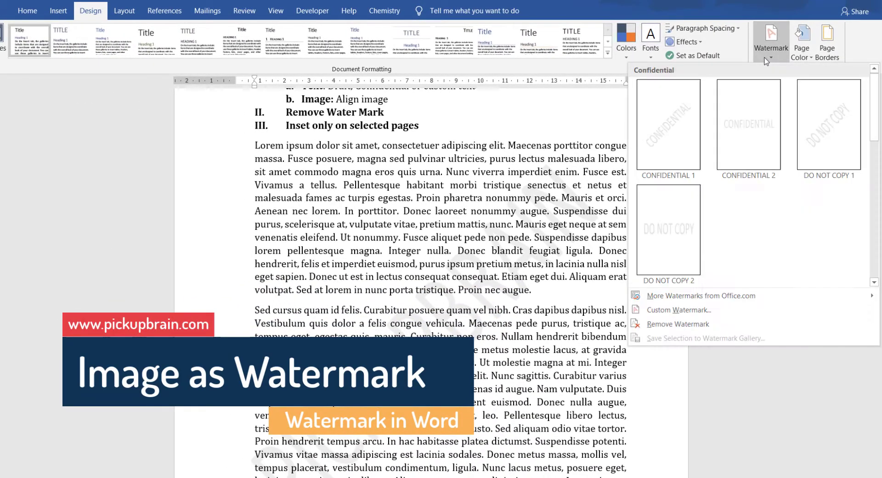
{"action": "left_click", "coordinate": [665, 314]}
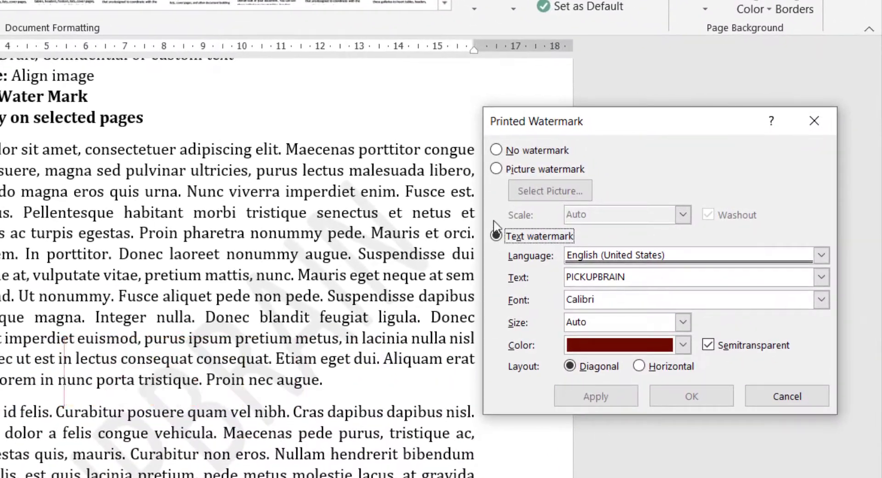
{"action": "left_click", "coordinate": [497, 170]}
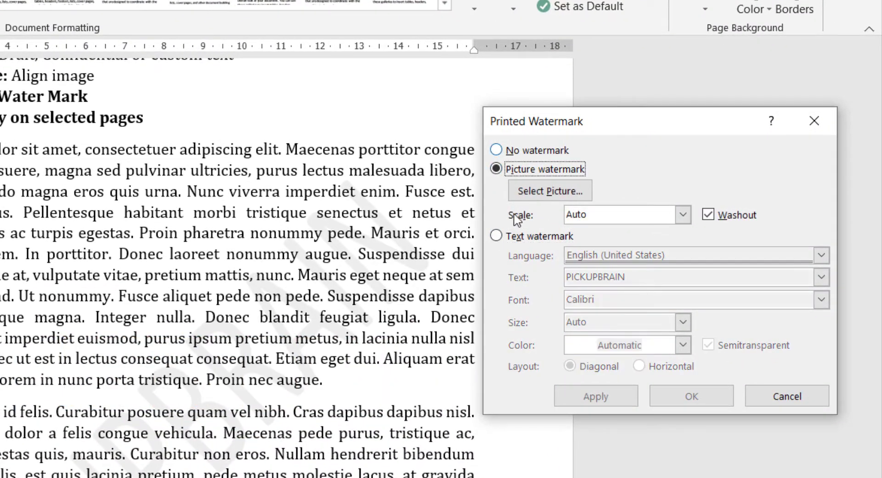
{"action": "left_click", "coordinate": [537, 195]}
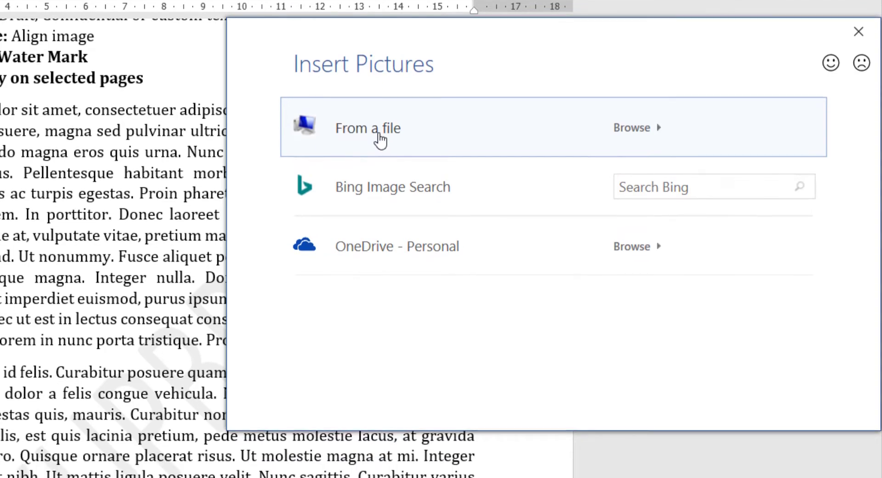
{"action": "left_click", "coordinate": [381, 180]}
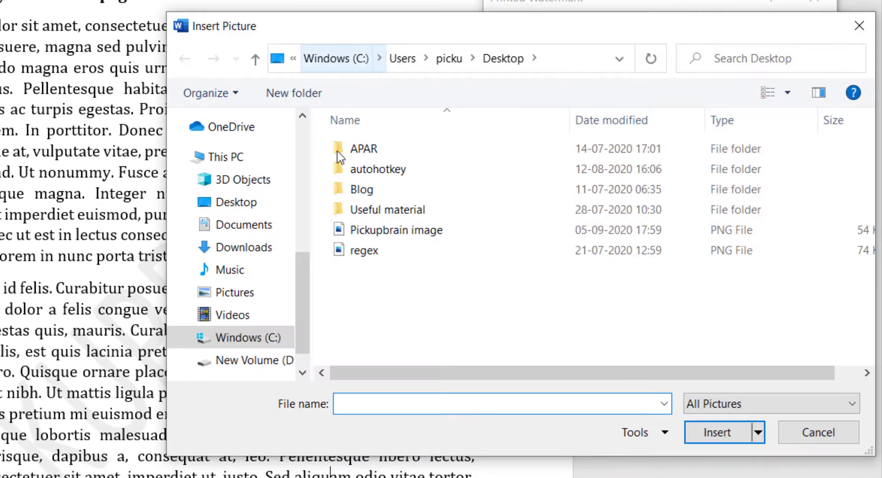
{"action": "left_click", "coordinate": [408, 234]}
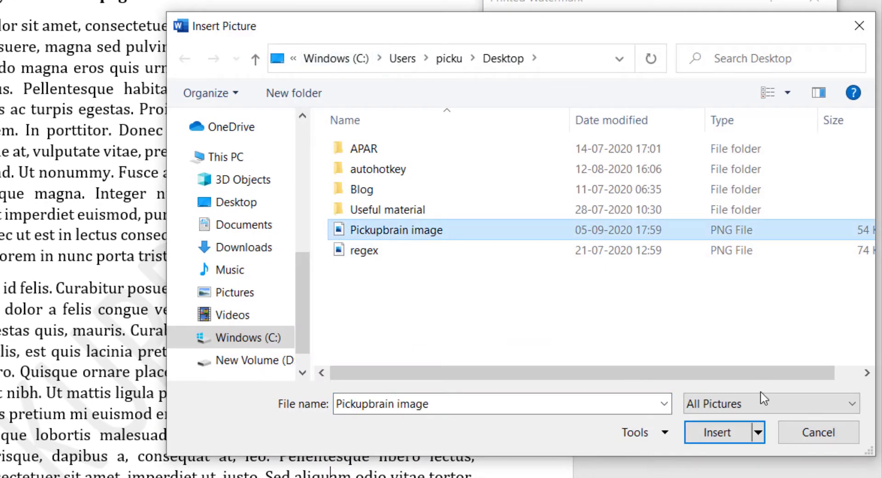
{"action": "left_click", "coordinate": [719, 431]}
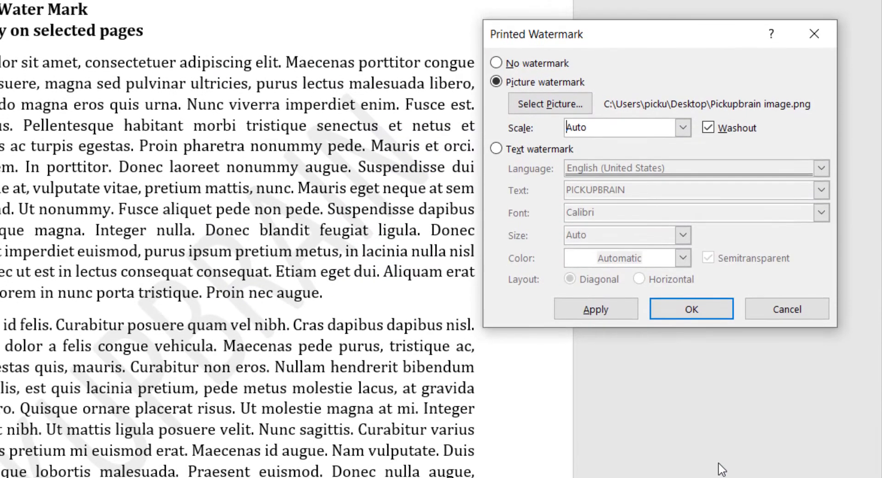
{"action": "left_click", "coordinate": [584, 298]}
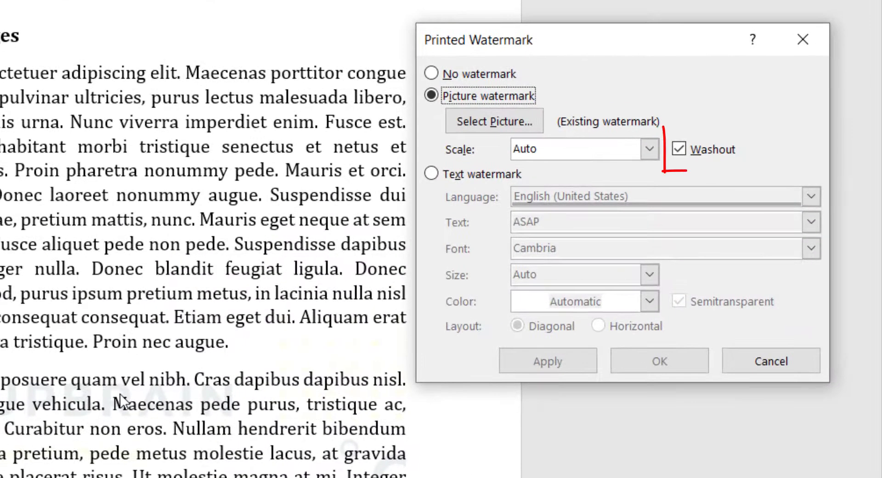
Step: Turn off the Washout option for the picture watermark and apply the change
{"action": "left_click", "coordinate": [678, 149]}
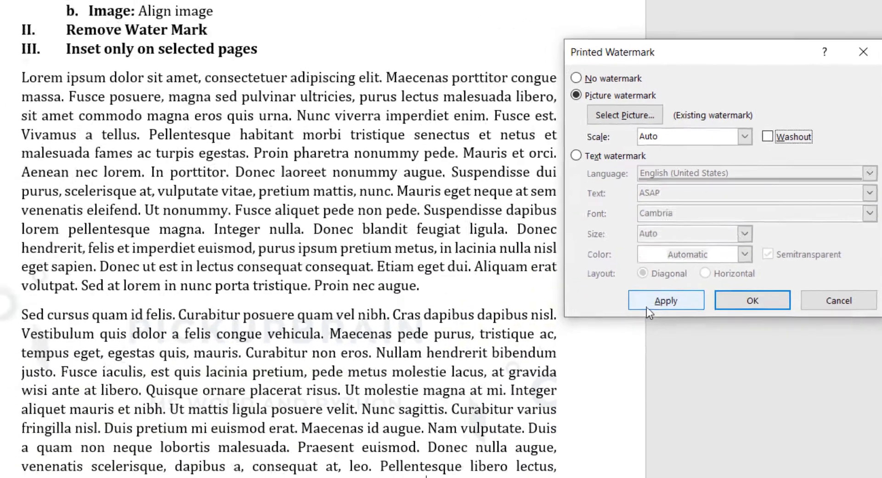
{"action": "left_click", "coordinate": [579, 365]}
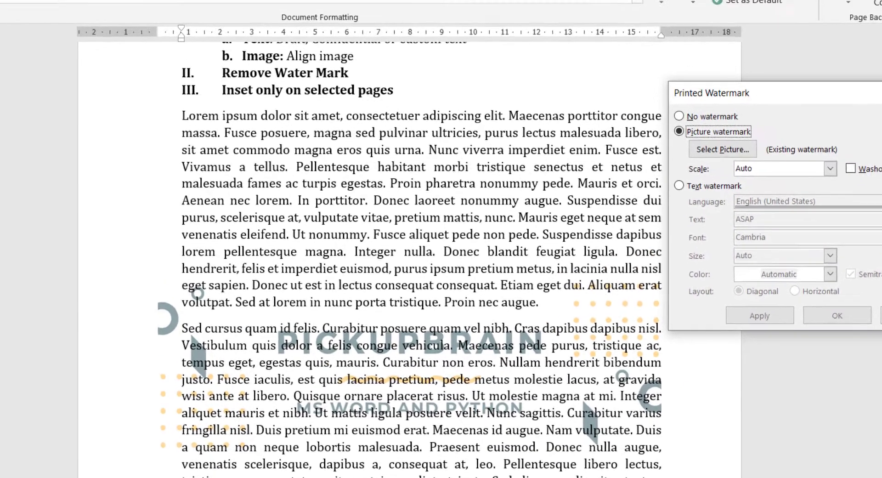
Step: Try the picture watermark at 150% scale, and set the scale back to Auto
{"action": "left_click", "coordinate": [830, 169]}
{"action": "left_click", "coordinate": [753, 216]}
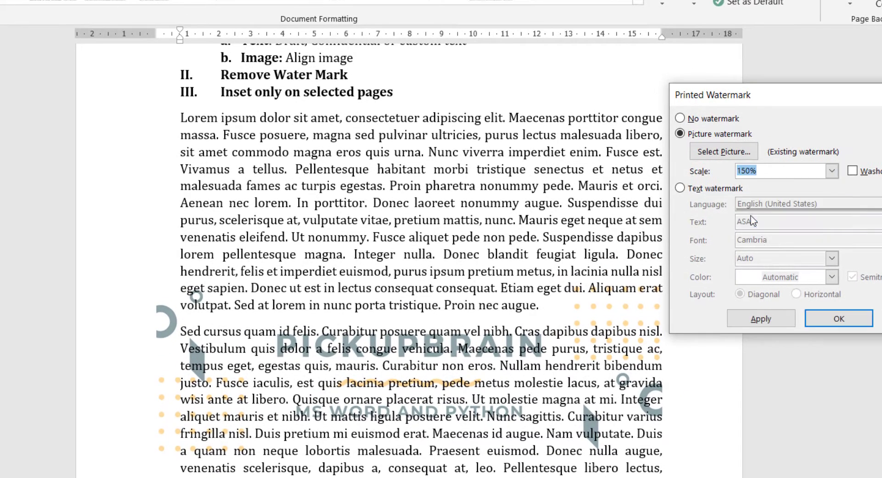
{"action": "left_click", "coordinate": [751, 319]}
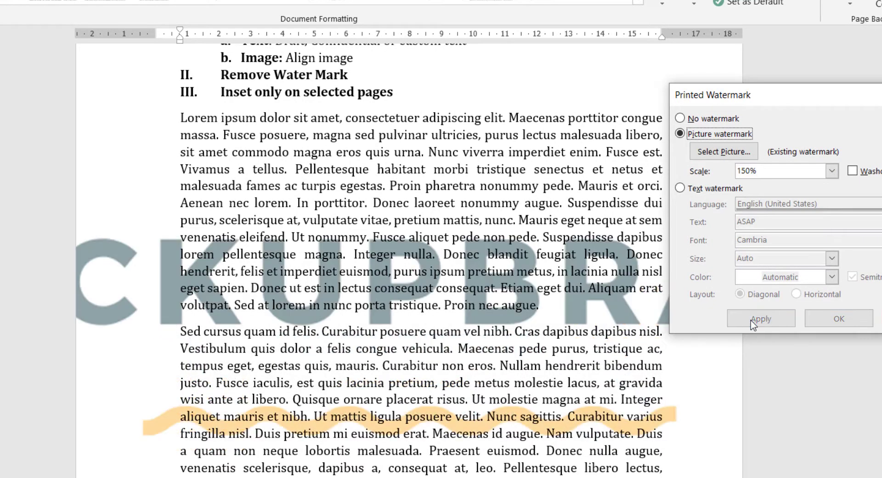
{"action": "left_click", "coordinate": [831, 171]}
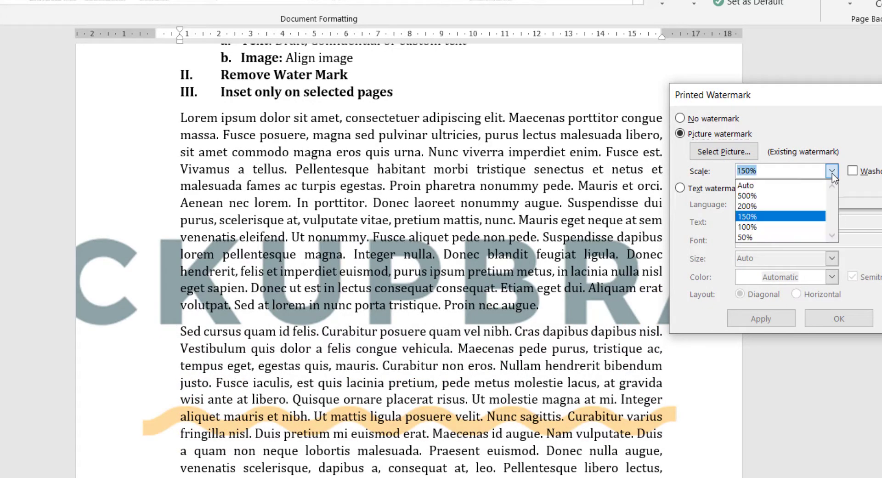
{"action": "left_click", "coordinate": [753, 183]}
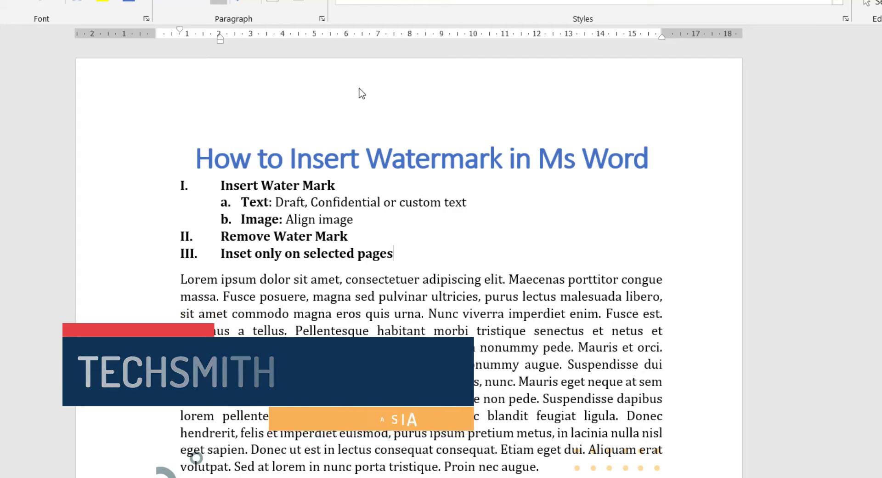
Step: Open the page header for editing and rotate the picture watermark 90° counterclockwise so it stands vertically
{"action": "double_click", "coordinate": [380, 105]}
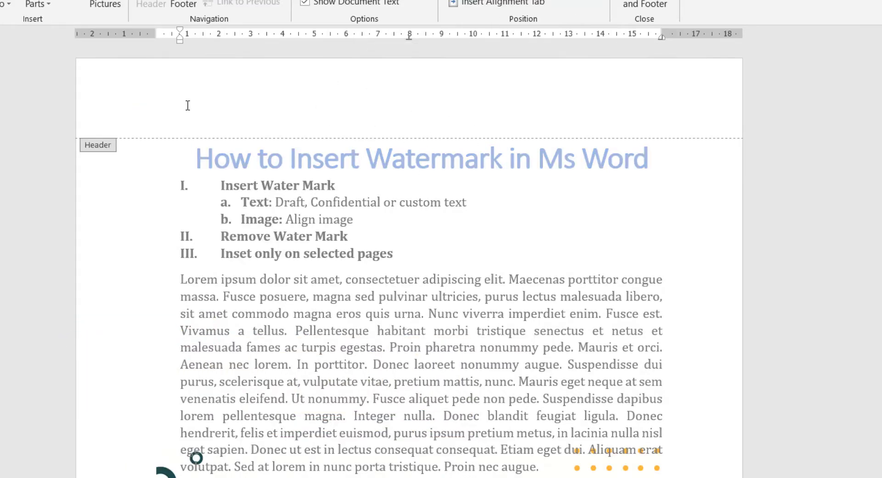
{"action": "scroll", "coordinate": [409, 348], "scroll_direction": "down", "scroll_amount": 3}
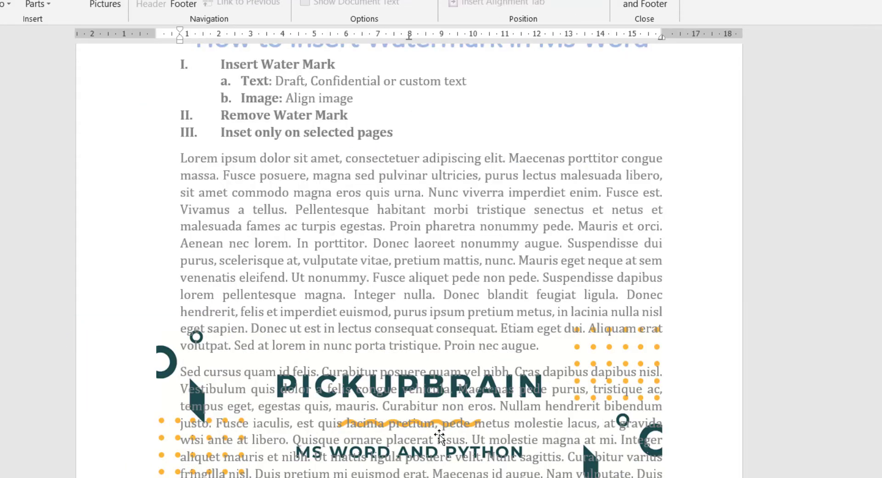
{"action": "left_click", "coordinate": [257, 412]}
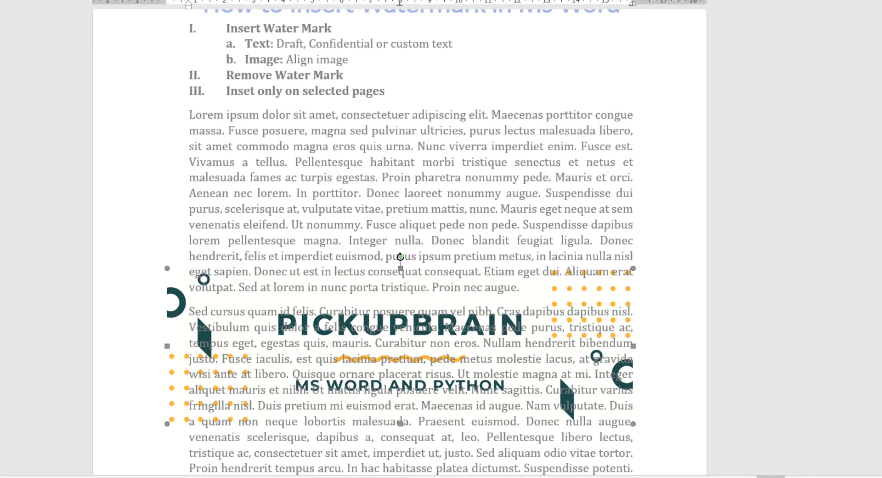
{"action": "left_click_drag", "start_coordinate": [400, 256], "coordinate": [355, 347]}
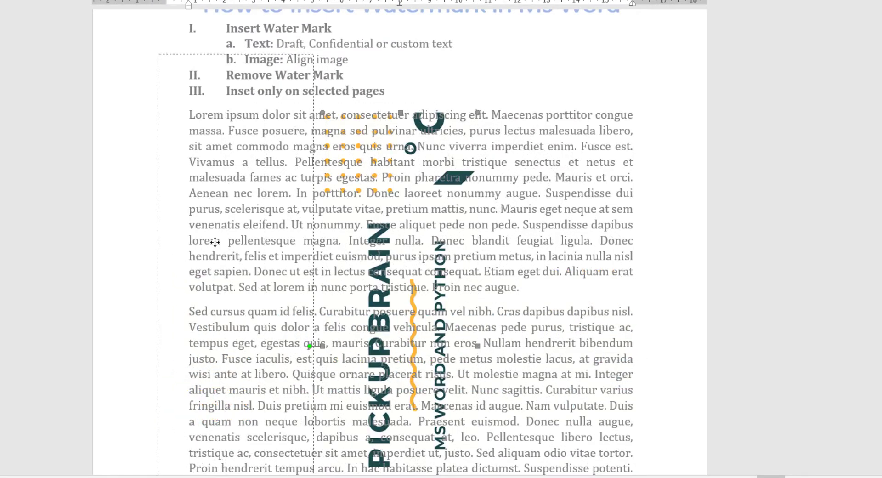
Step: Move the vertical watermark into the page's left margin, narrow it to clear the body text, and leave header editing
{"action": "left_click_drag", "start_coordinate": [415, 330], "coordinate": [155, 438]}
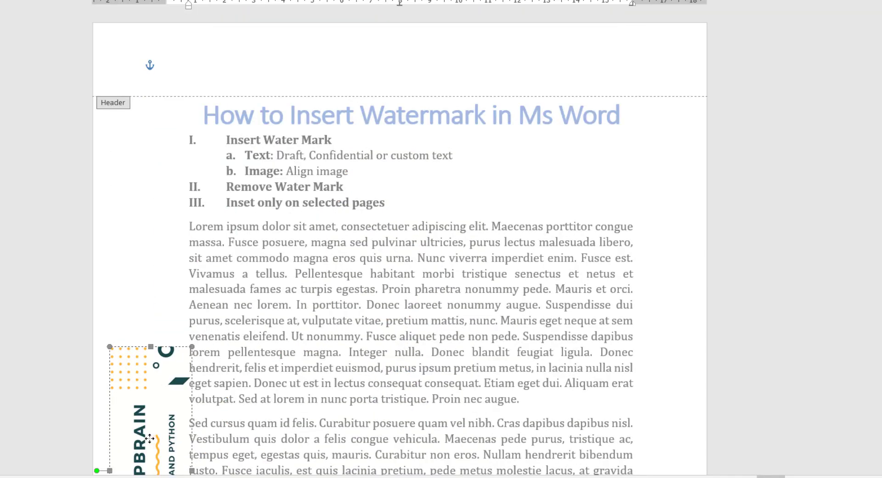
{"action": "scroll", "coordinate": [472, 287], "scroll_direction": "down", "scroll_amount": 8}
{"action": "scroll", "coordinate": [473, 289], "scroll_direction": "up", "scroll_amount": 2}
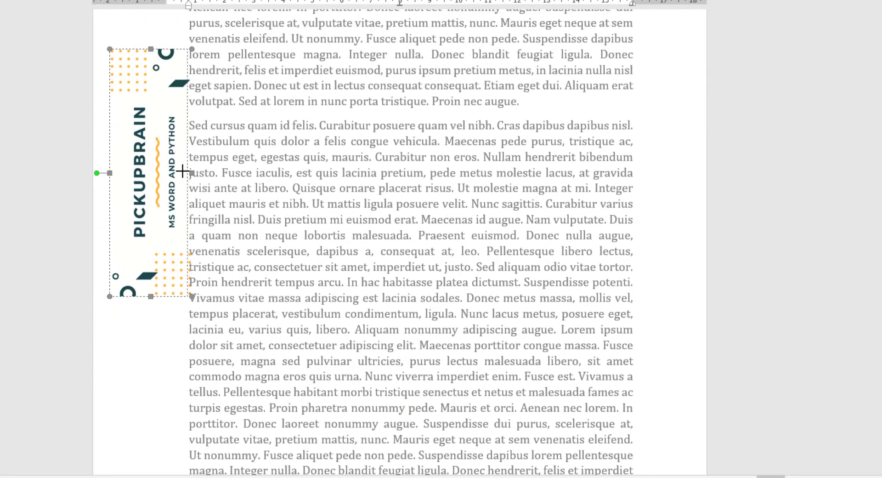
{"action": "scroll", "coordinate": [402, 274], "scroll_direction": "up", "scroll_amount": 2}
{"action": "scroll", "coordinate": [403, 274], "scroll_direction": "up", "scroll_amount": 4}
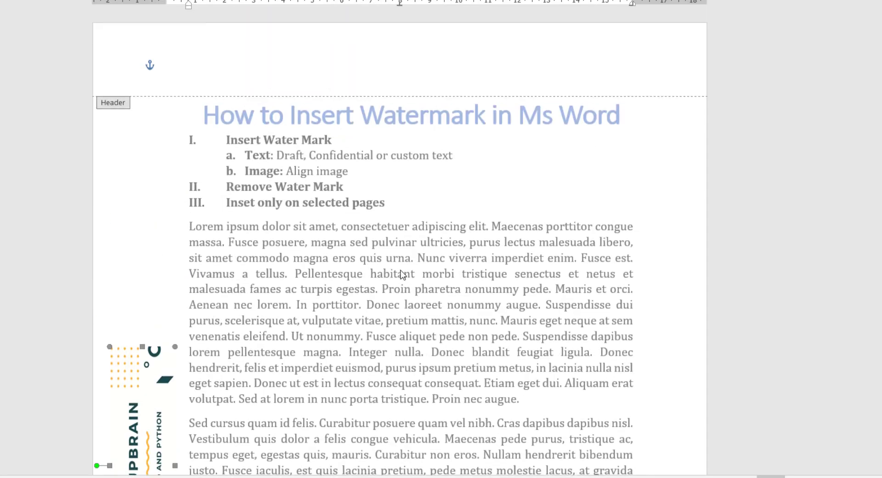
{"action": "double_click", "coordinate": [394, 353]}
Step: Check the picture watermark's placement in the left margin across the document's pages
{"action": "scroll", "coordinate": [393, 352], "scroll_direction": "down", "scroll_amount": 5}
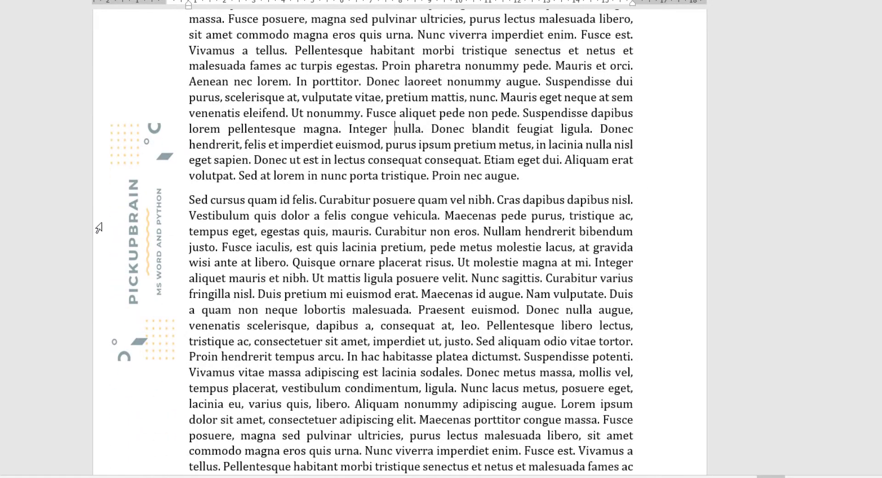
{"action": "scroll", "coordinate": [440, 232], "scroll_direction": "down", "scroll_amount": 3}
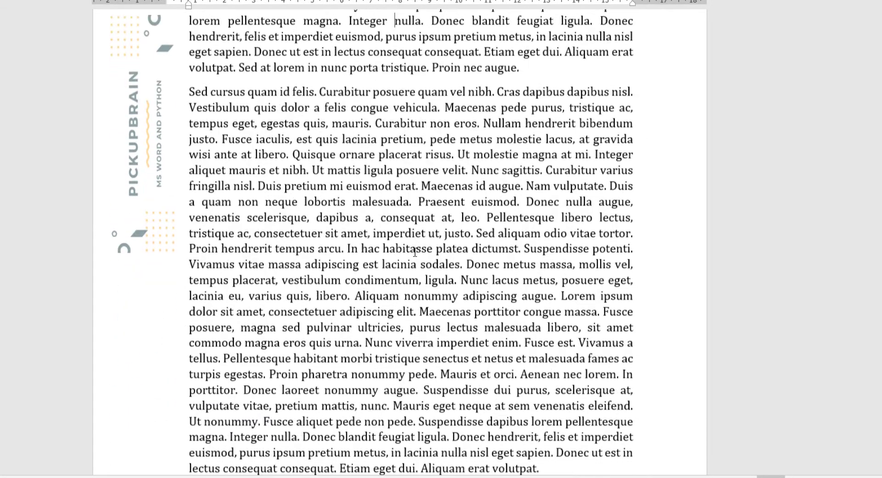
{"action": "scroll", "coordinate": [415, 251], "scroll_direction": "down", "scroll_amount": 20}
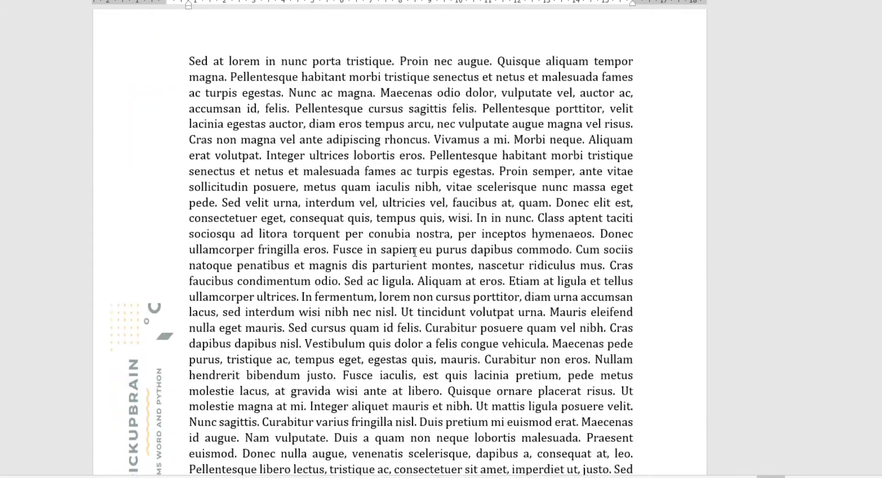
{"action": "scroll", "coordinate": [415, 251], "scroll_direction": "down", "scroll_amount": 15}
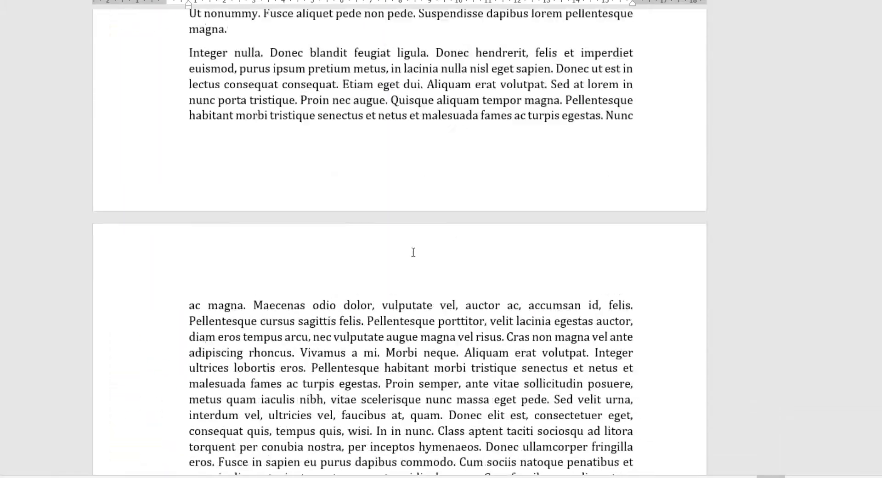
{"action": "scroll", "coordinate": [413, 252], "scroll_direction": "up", "scroll_amount": 20}
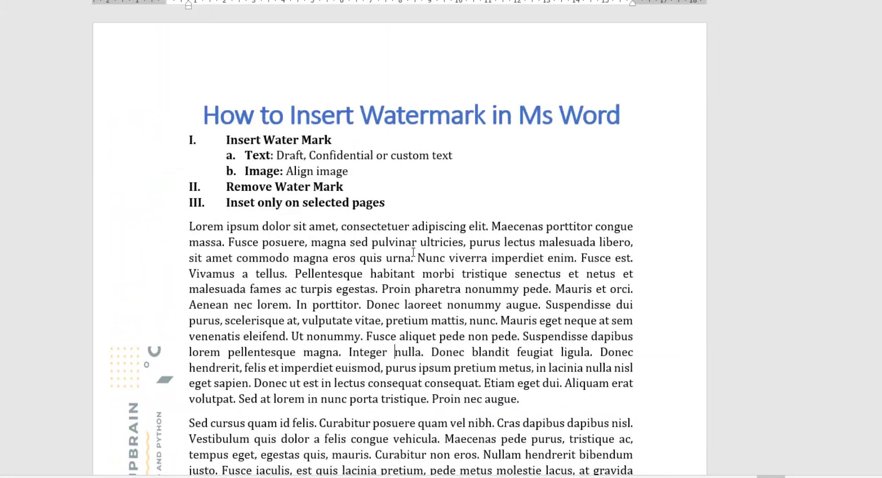
{"action": "left_click", "coordinate": [352, 302]}
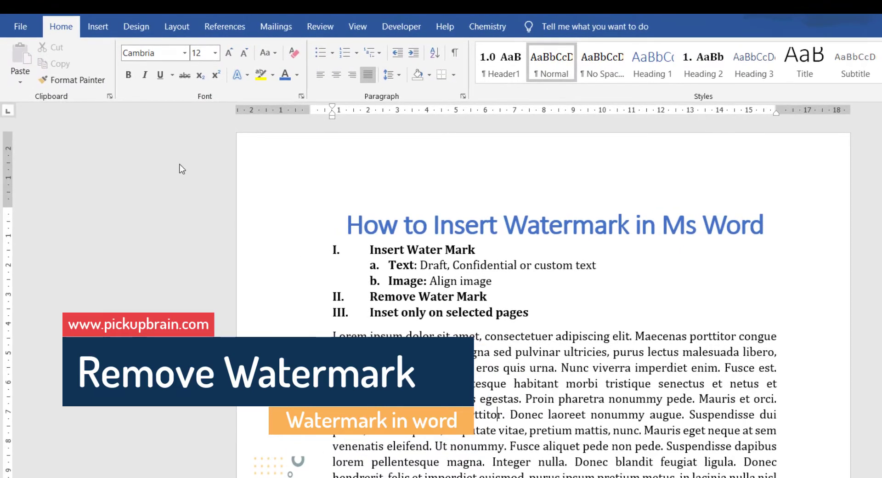
Step: Remove the picture watermark from the document and check the pages
{"action": "left_click", "coordinate": [136, 26]}
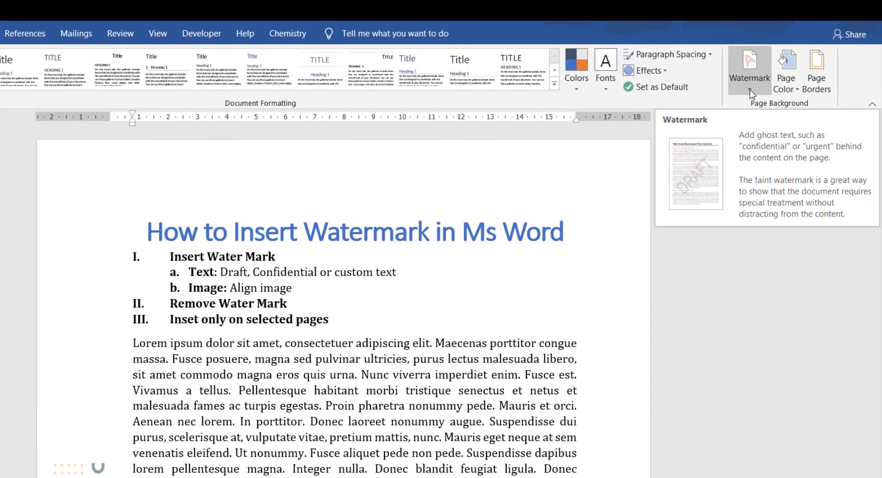
{"action": "left_click", "coordinate": [749, 90]}
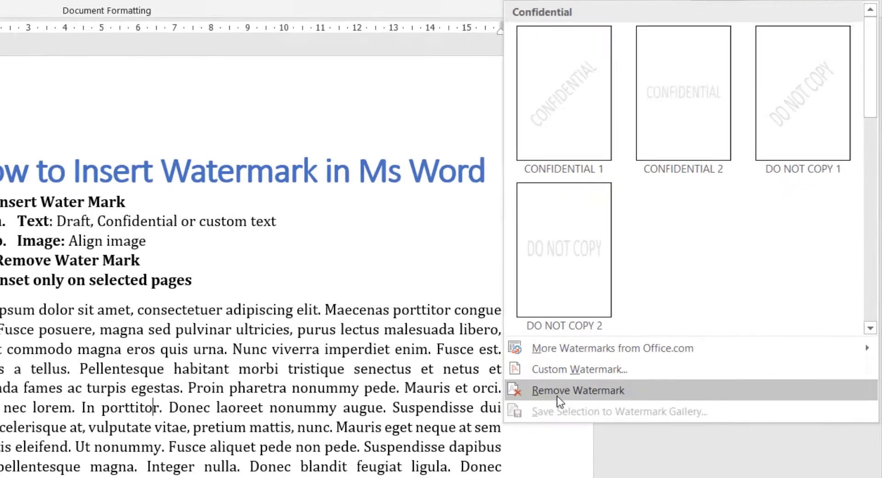
{"action": "left_click", "coordinate": [557, 397]}
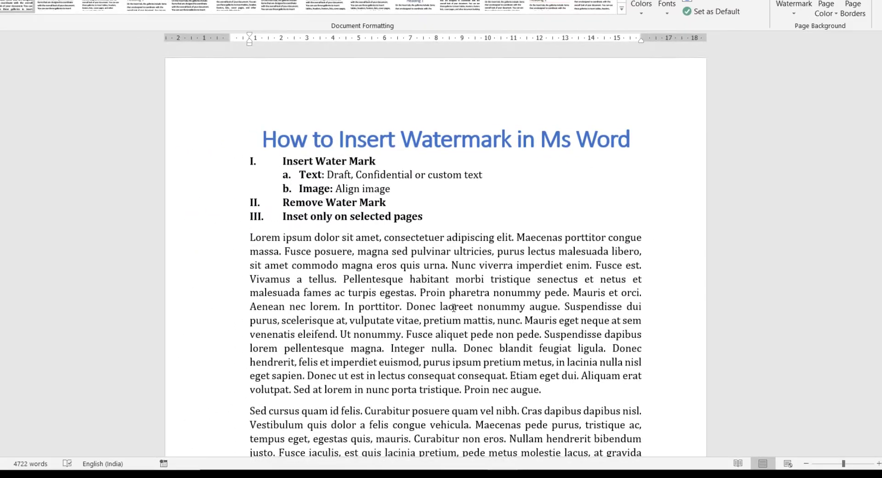
{"action": "scroll", "coordinate": [453, 307], "scroll_direction": "down", "scroll_amount": 20}
{"action": "scroll", "coordinate": [453, 308], "scroll_direction": "up", "scroll_amount": 7}
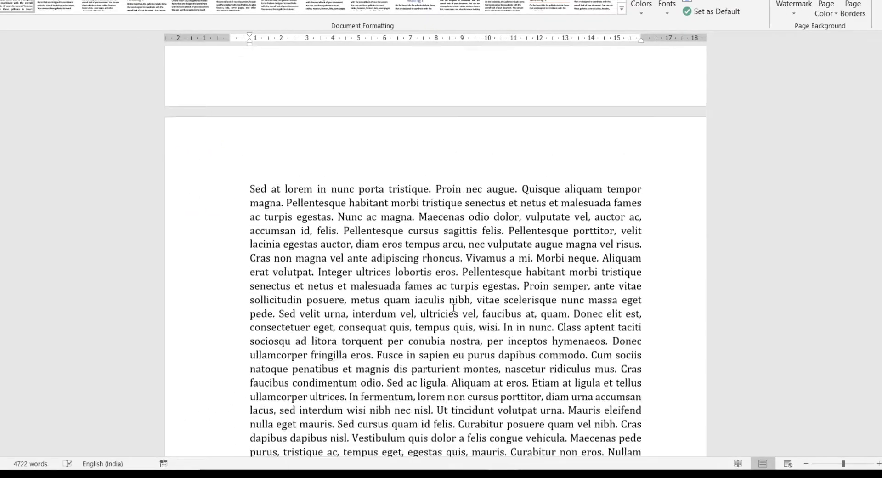
{"action": "scroll", "coordinate": [454, 308], "scroll_direction": "up", "scroll_amount": 15}
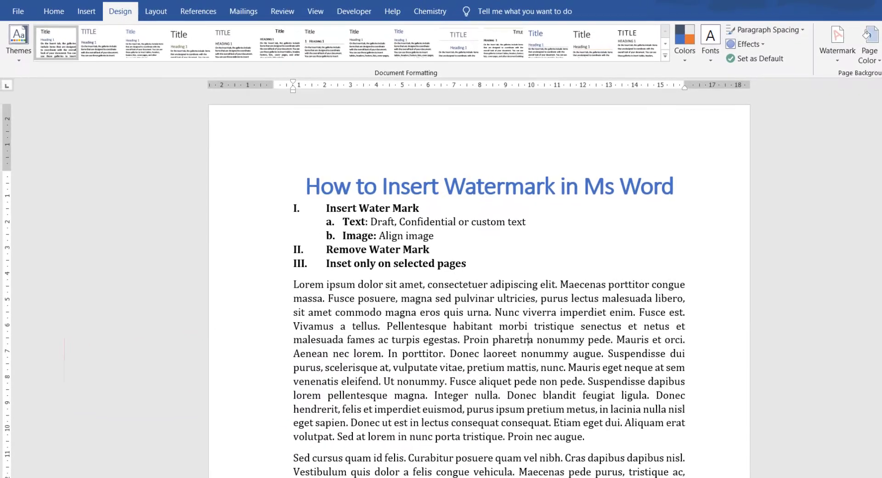
Step: Insert the built-in diagonal DRAFT watermark and check it on the following pages
{"action": "left_click", "coordinate": [838, 59]}
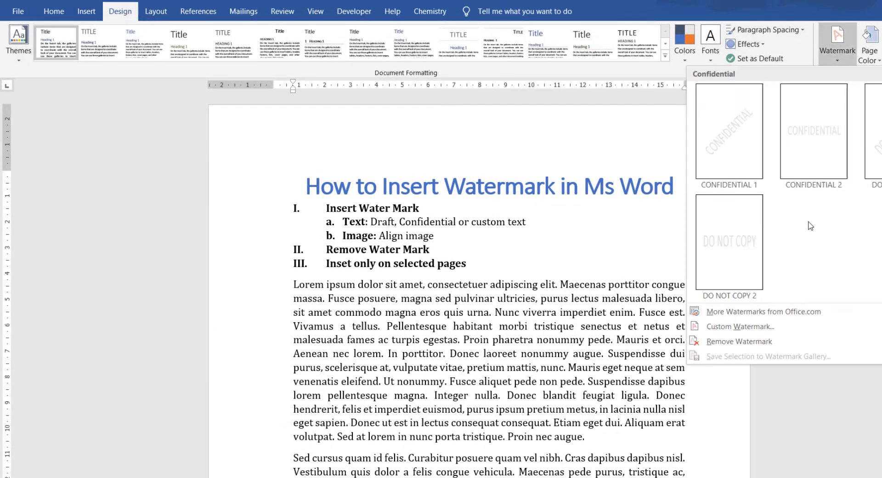
{"action": "left_click", "coordinate": [808, 228]}
{"action": "scroll", "coordinate": [507, 266], "scroll_direction": "down", "scroll_amount": 4}
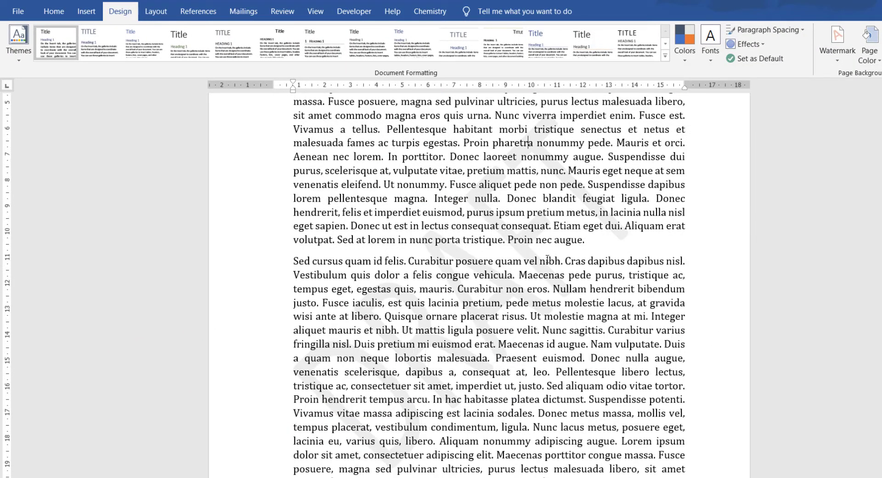
{"action": "scroll", "coordinate": [467, 321], "scroll_direction": "down", "scroll_amount": 15}
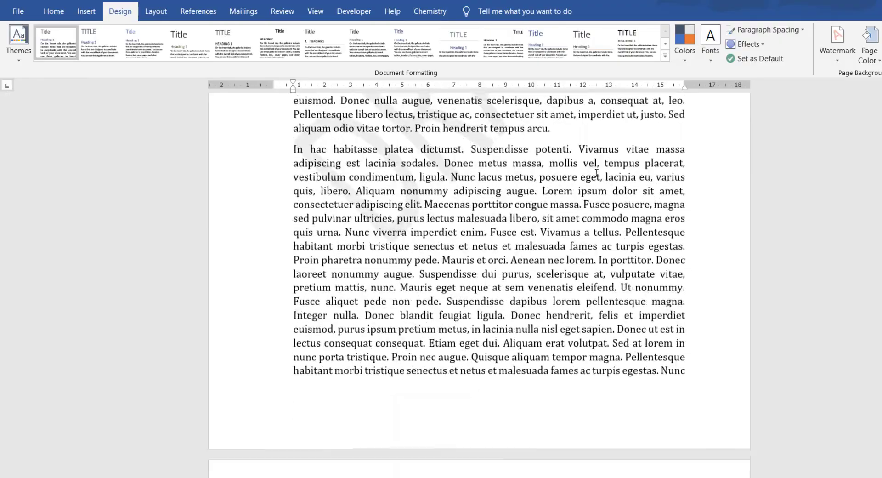
Step: Insert a continuous section break after the last line of the first page
{"action": "scroll", "coordinate": [597, 172], "scroll_direction": "down", "scroll_amount": 15}
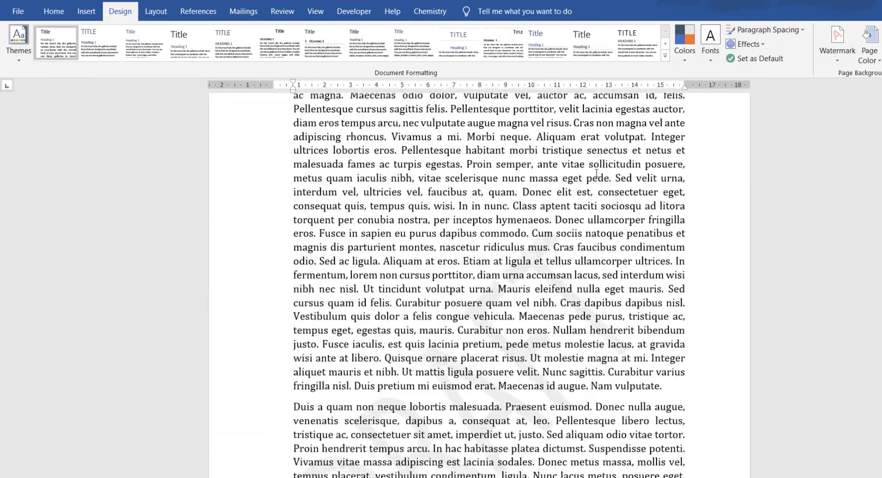
{"action": "scroll", "coordinate": [596, 172], "scroll_direction": "up", "scroll_amount": 20}
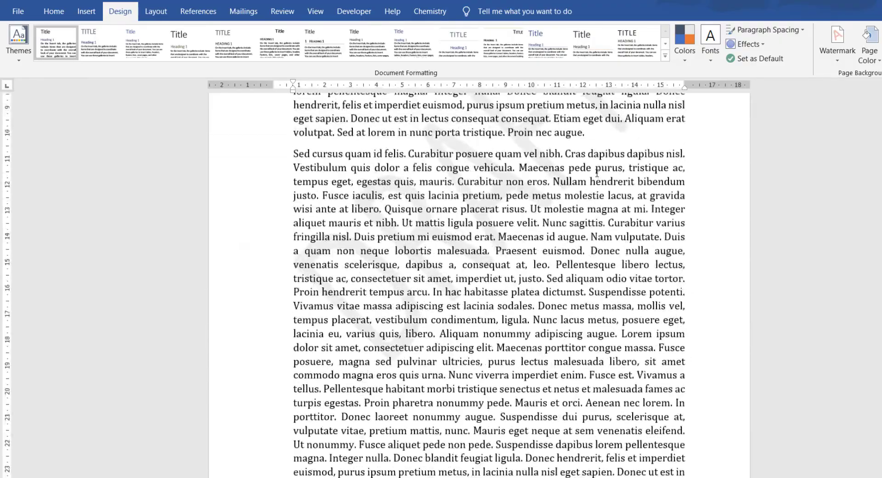
{"action": "scroll", "coordinate": [597, 173], "scroll_direction": "down", "scroll_amount": 5}
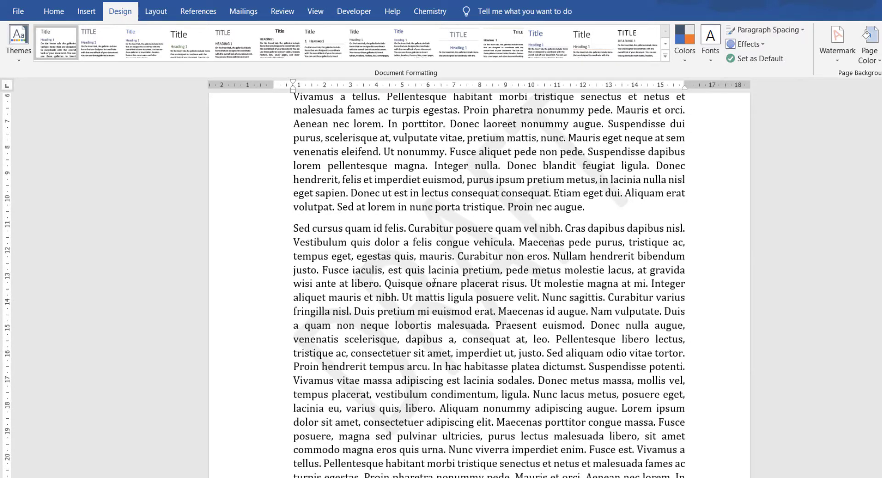
{"action": "scroll", "coordinate": [439, 254], "scroll_direction": "down", "scroll_amount": 2}
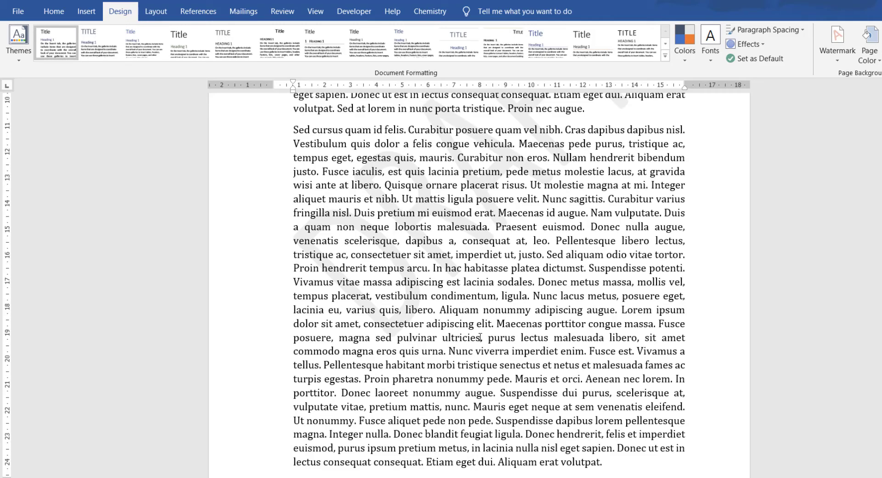
{"action": "scroll", "coordinate": [611, 427], "scroll_direction": "down", "scroll_amount": 3}
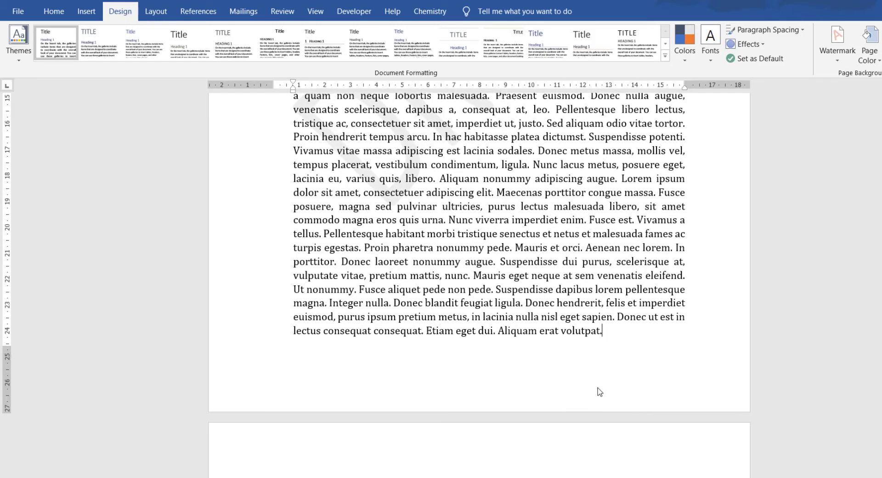
{"action": "scroll", "coordinate": [602, 397], "scroll_direction": "up", "scroll_amount": 2}
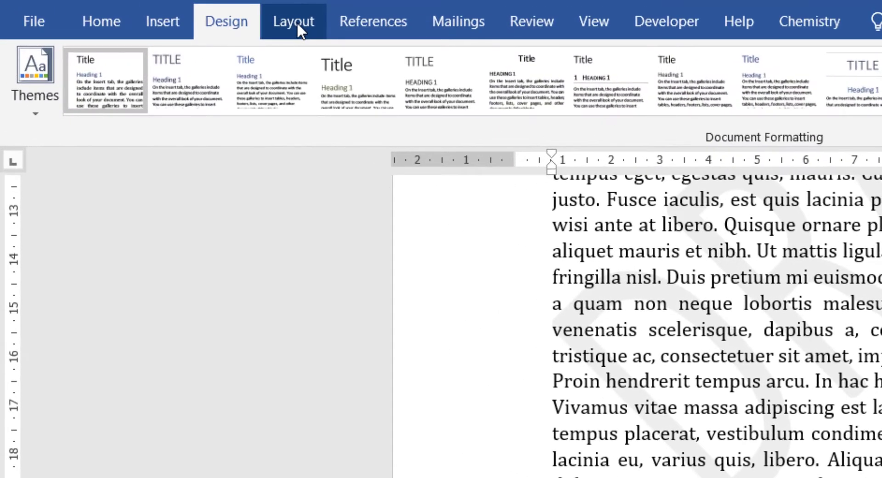
{"action": "left_click", "coordinate": [156, 11]}
{"action": "left_click", "coordinate": [289, 23]}
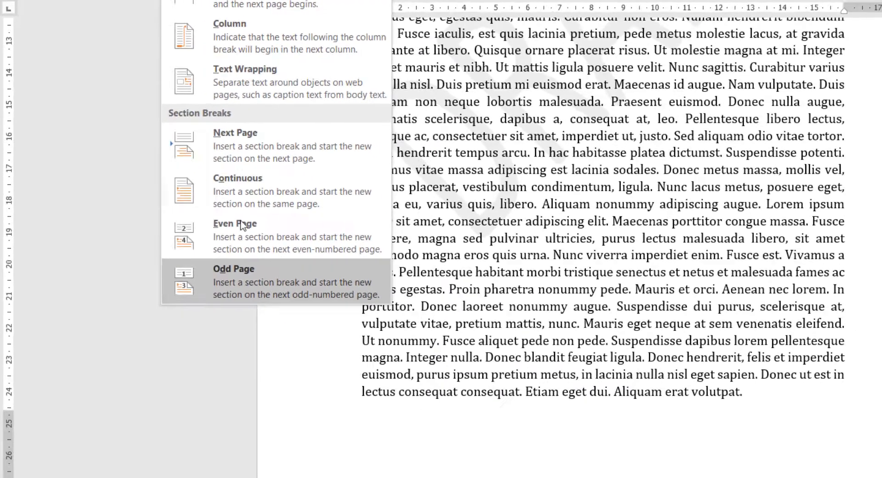
{"action": "scroll", "coordinate": [646, 334], "scroll_direction": "down", "scroll_amount": 4}
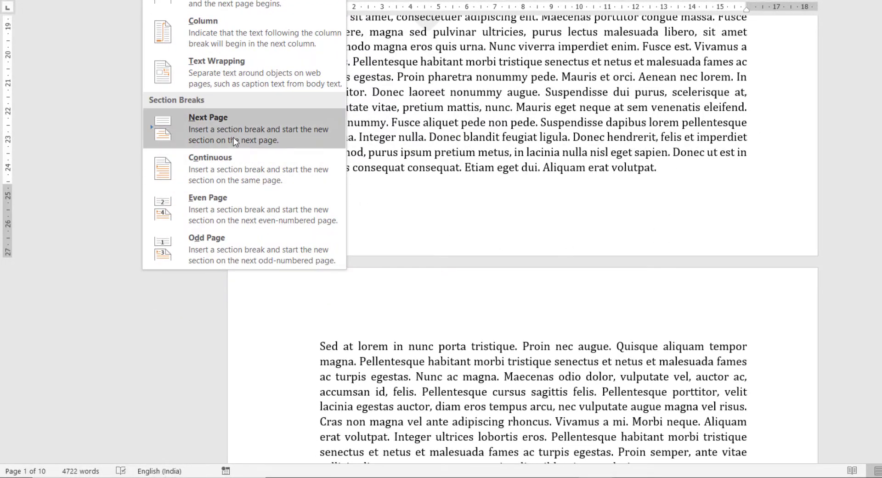
{"action": "left_click", "coordinate": [217, 170]}
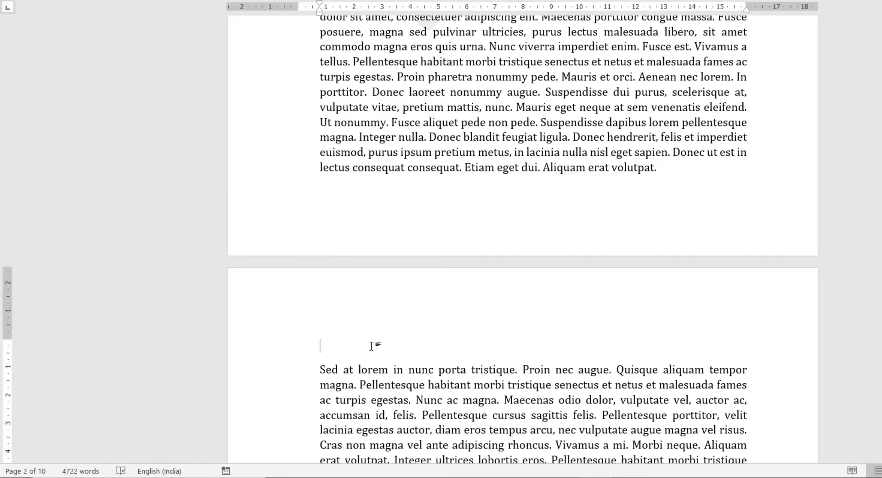
Step: Delete the empty line at the start of the second page and show formatting marks to check the section break
{"action": "key", "text": "Delete"}
{"action": "key", "text": "ctrl+shift+8"}
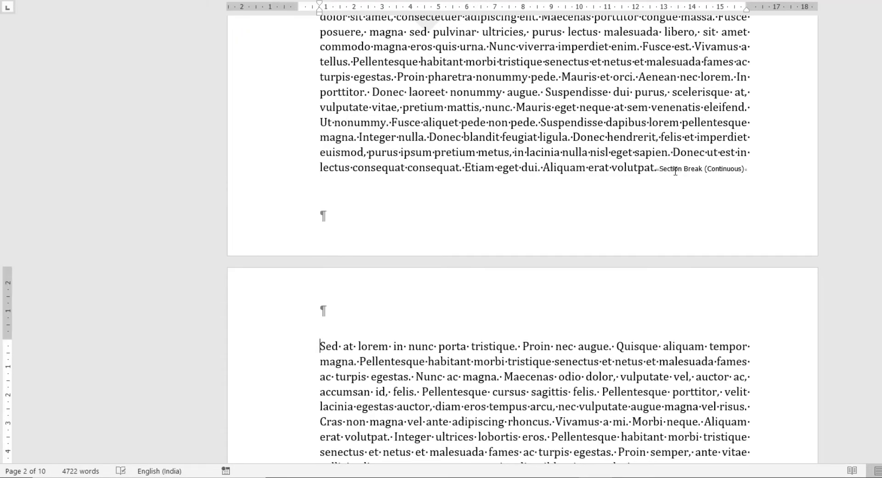
{"action": "scroll", "coordinate": [726, 174], "scroll_direction": "up", "scroll_amount": 12}
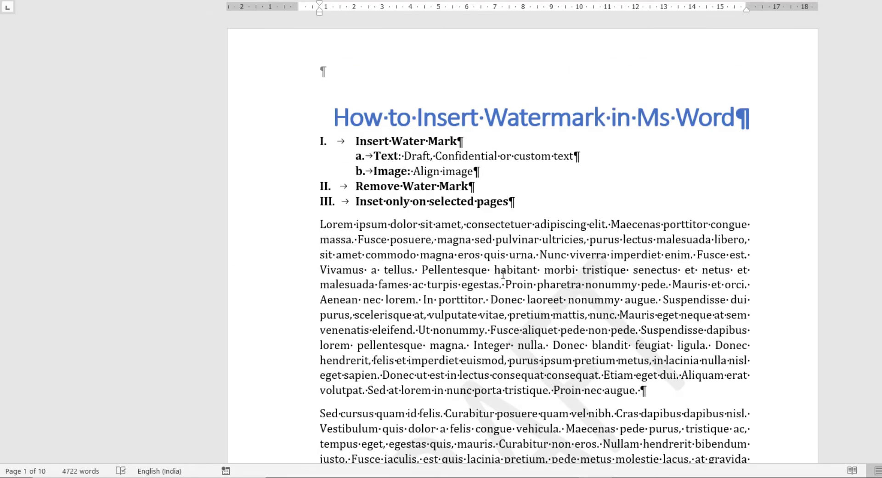
{"action": "scroll", "coordinate": [502, 274], "scroll_direction": "down", "scroll_amount": 12}
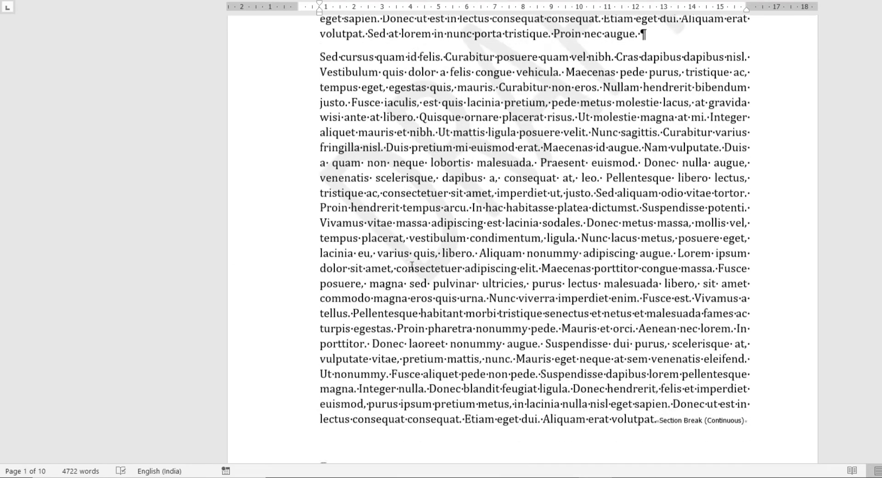
{"action": "scroll", "coordinate": [524, 325], "scroll_direction": "down", "scroll_amount": 3}
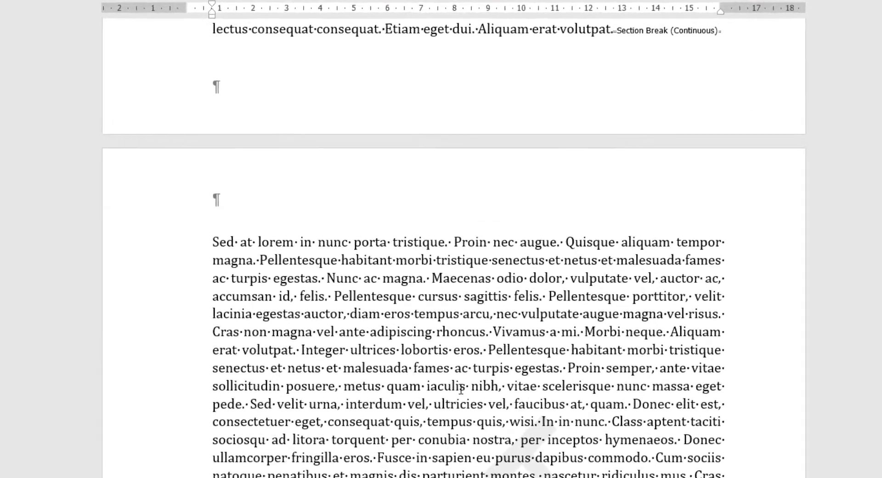
{"action": "scroll", "coordinate": [522, 323], "scroll_direction": "up", "scroll_amount": 2}
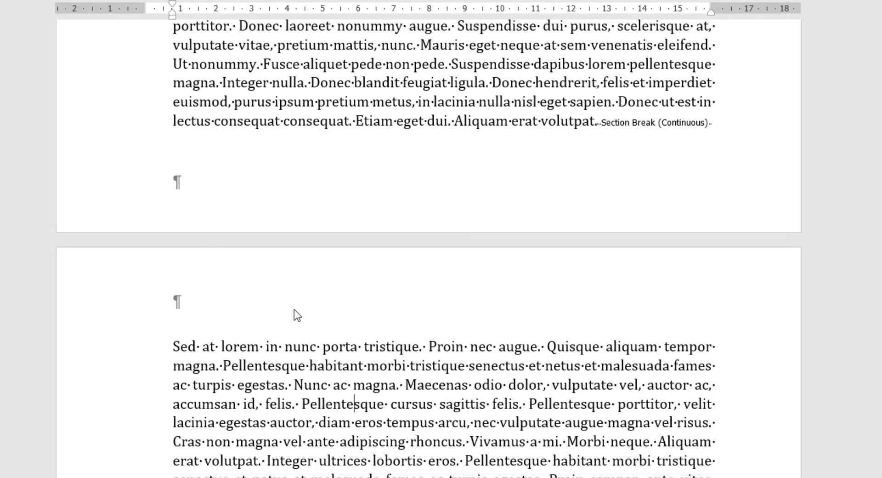
Step: Unlink the second page's Section 2 header from the previous section and leave header editing
{"action": "double_click", "coordinate": [294, 310]}
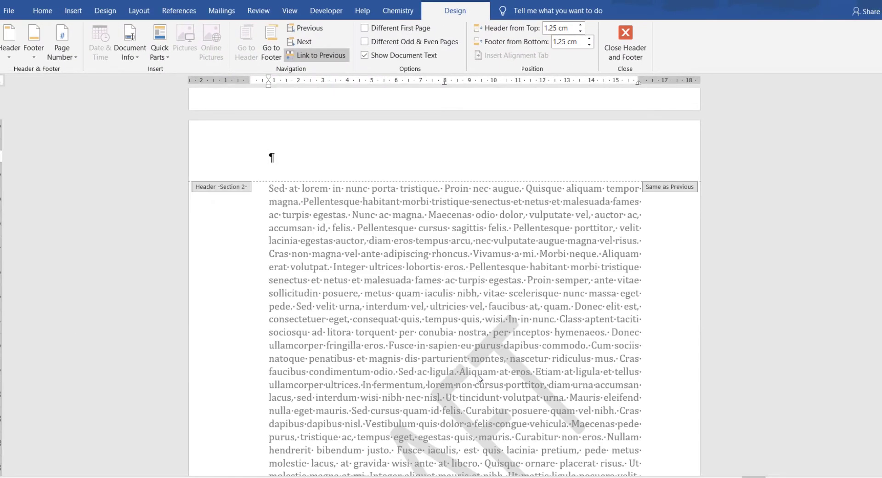
{"action": "left_click", "coordinate": [312, 62]}
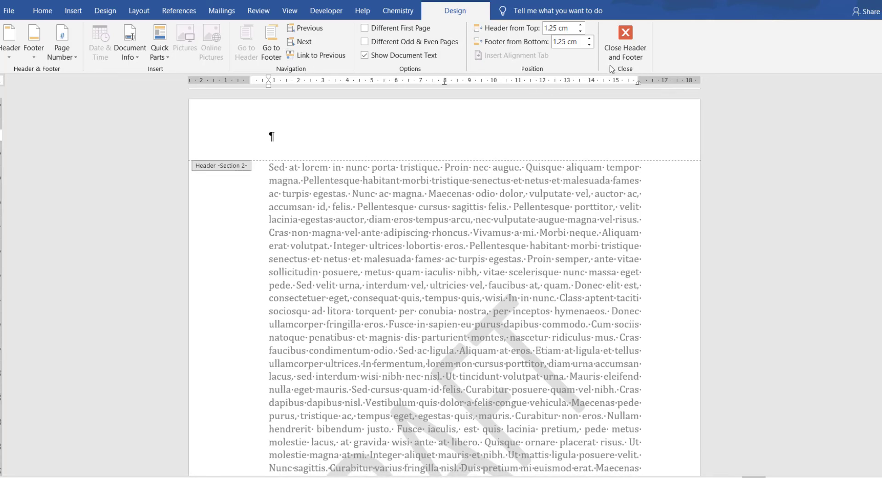
{"action": "left_click", "coordinate": [620, 55]}
Step: Examine the DRAFT watermark on the pages before and after the section break
{"action": "scroll", "coordinate": [412, 342], "scroll_direction": "down", "scroll_amount": 4}
{"action": "scroll", "coordinate": [412, 342], "scroll_direction": "up", "scroll_amount": 3}
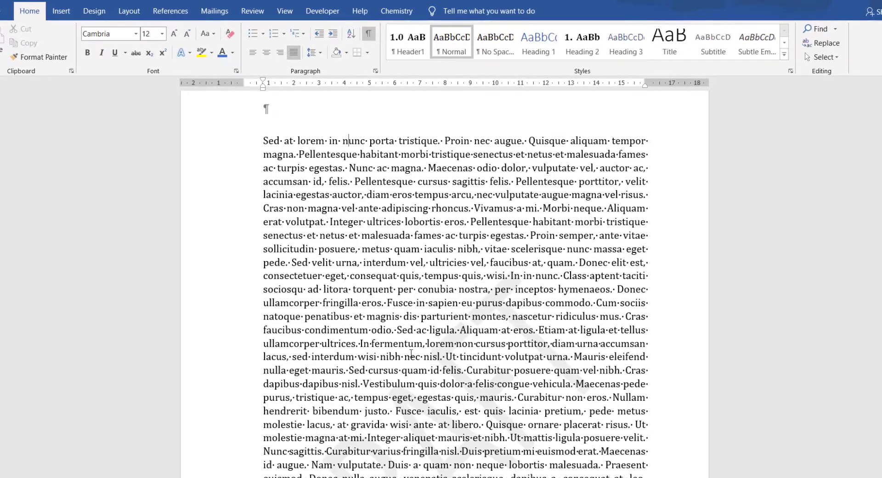
{"action": "scroll", "coordinate": [411, 353], "scroll_direction": "up", "scroll_amount": 10}
{"action": "scroll", "coordinate": [404, 322], "scroll_direction": "down", "scroll_amount": 8}
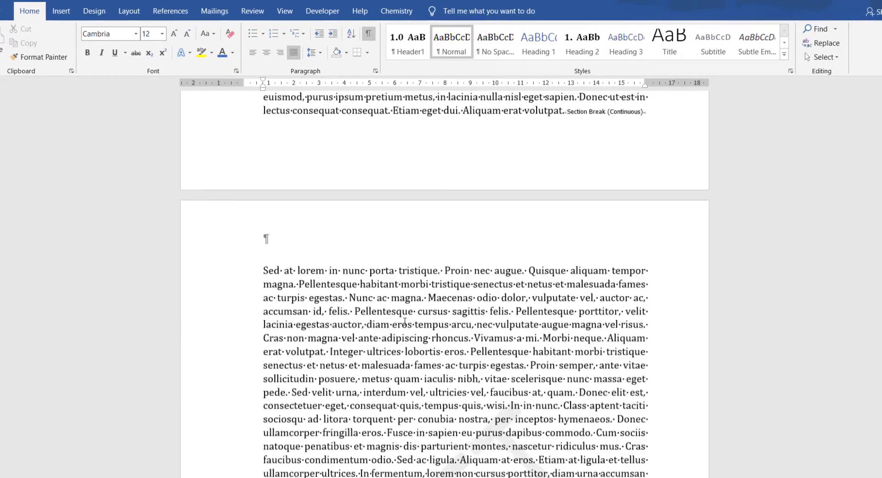
{"action": "scroll", "coordinate": [404, 322], "scroll_direction": "down", "scroll_amount": 4}
{"action": "scroll", "coordinate": [257, 169], "scroll_direction": "up", "scroll_amount": 1}
{"action": "scroll", "coordinate": [241, 202], "scroll_direction": "up", "scroll_amount": 2}
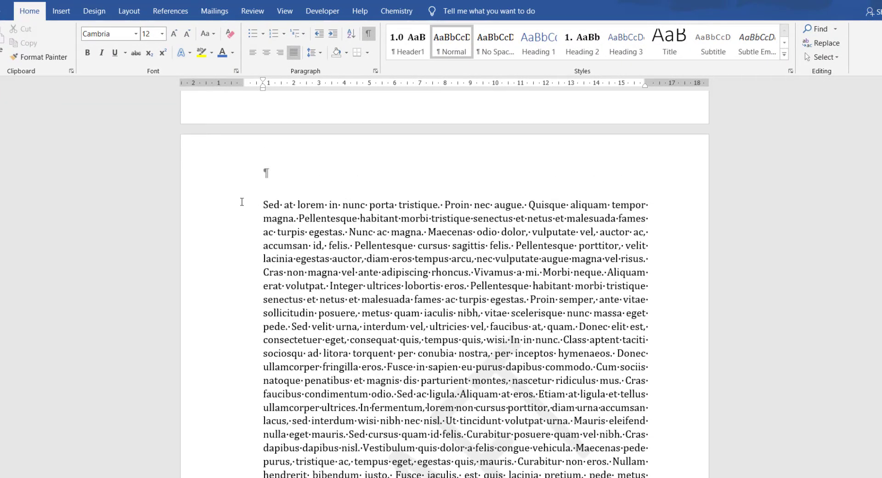
Step: Delete the DRAFT watermark from the Section 2 header and close header editing
{"action": "double_click", "coordinate": [269, 174]}
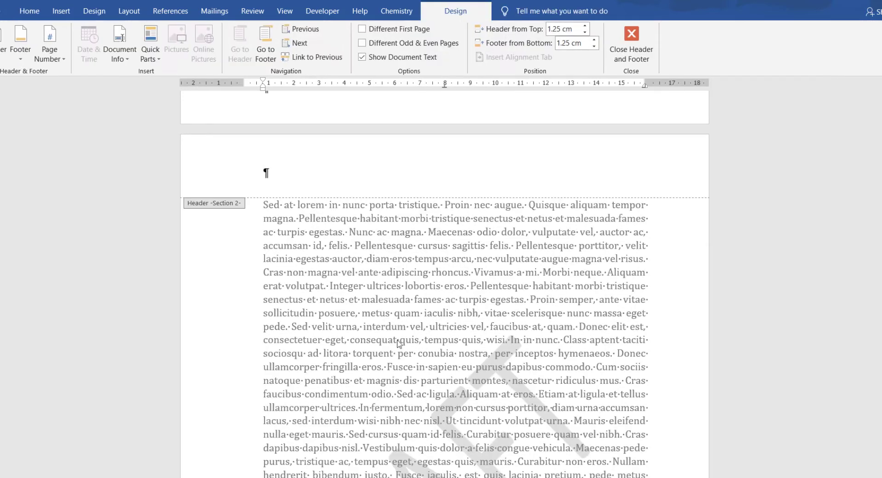
{"action": "scroll", "coordinate": [398, 345], "scroll_direction": "down", "scroll_amount": 4}
{"action": "left_click", "coordinate": [376, 398]}
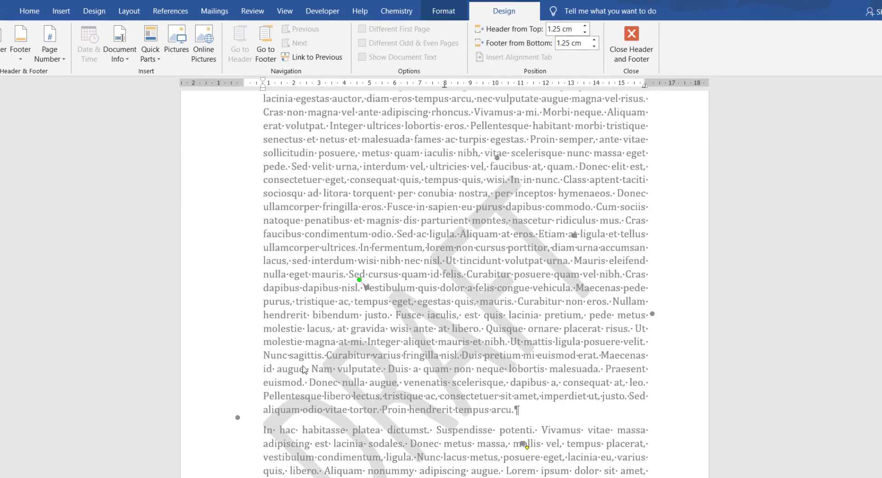
{"action": "scroll", "coordinate": [303, 370], "scroll_direction": "up", "scroll_amount": 4}
{"action": "scroll", "coordinate": [442, 372], "scroll_direction": "down", "scroll_amount": 4}
{"action": "scroll", "coordinate": [394, 349], "scroll_direction": "down", "scroll_amount": 2}
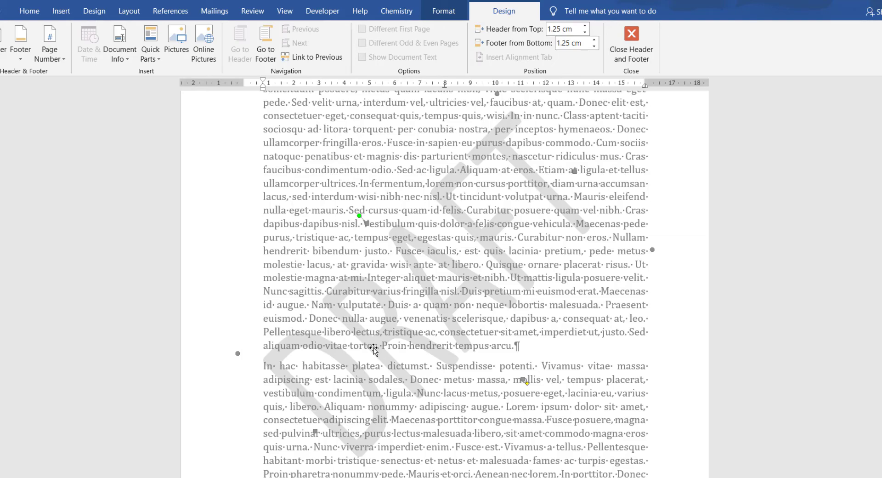
{"action": "key", "text": "Delete"}
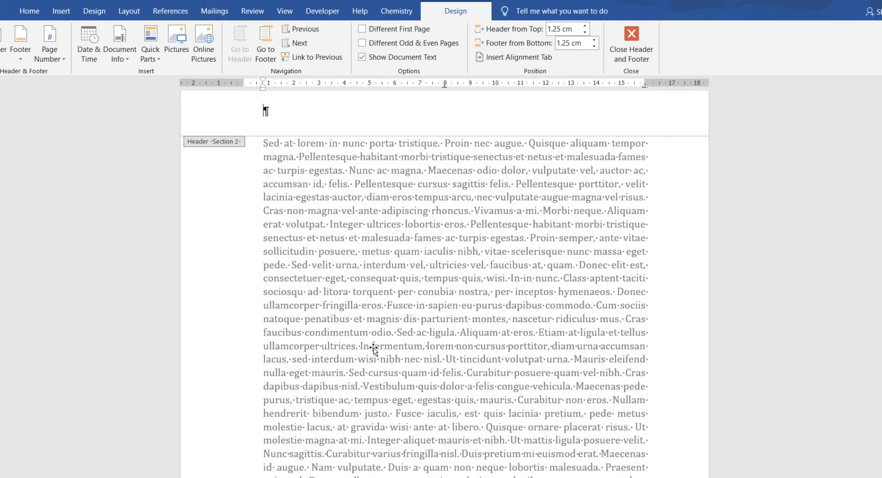
{"action": "left_click", "coordinate": [623, 62]}
Step: Check which pages carry the DRAFT watermark, comparing the first page with the pages of the second section
{"action": "scroll", "coordinate": [415, 310], "scroll_direction": "down", "scroll_amount": 9}
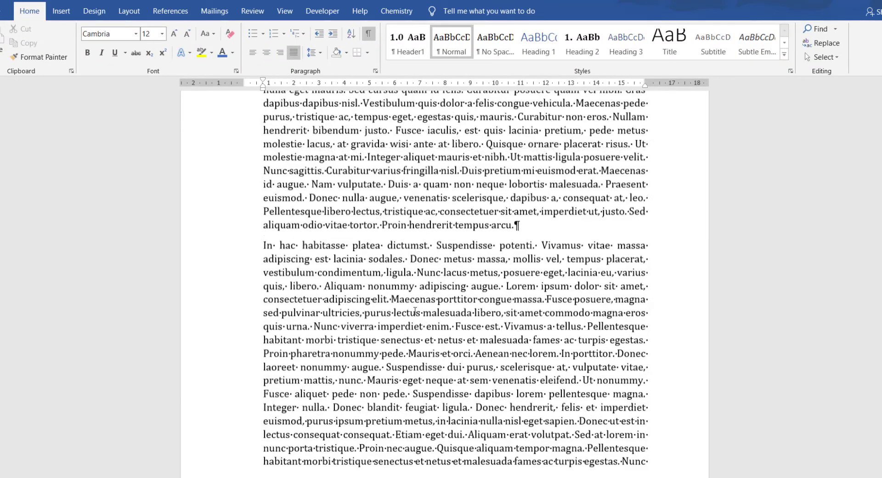
{"action": "scroll", "coordinate": [415, 311], "scroll_direction": "up", "scroll_amount": 3}
{"action": "scroll", "coordinate": [414, 310], "scroll_direction": "up", "scroll_amount": 1}
{"action": "scroll", "coordinate": [415, 311], "scroll_direction": "down", "scroll_amount": 1}
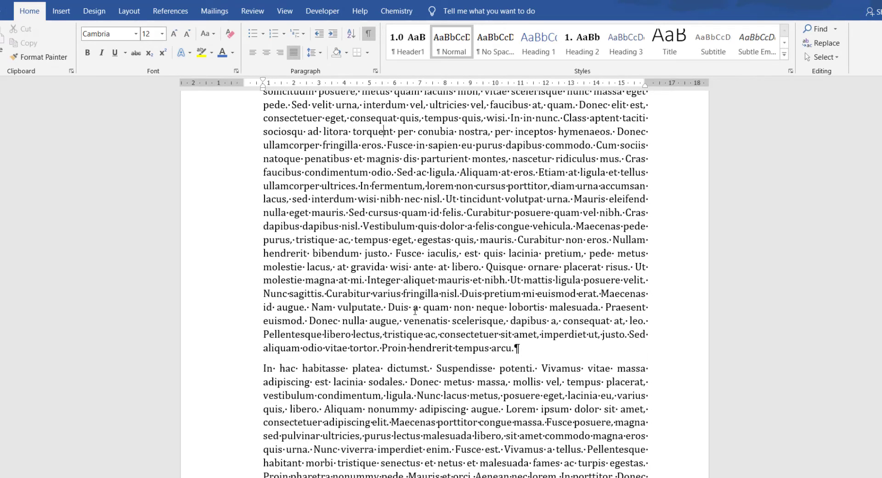
{"action": "scroll", "coordinate": [415, 311], "scroll_direction": "up", "scroll_amount": 10}
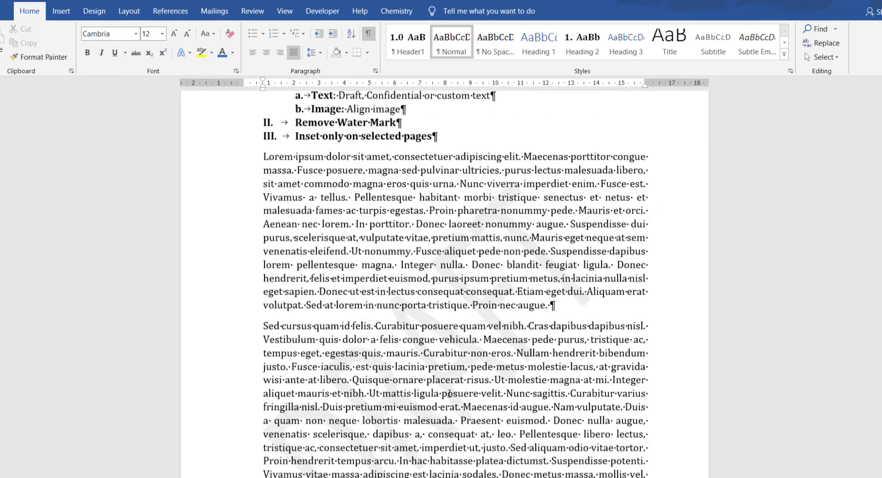
{"action": "scroll", "coordinate": [392, 348], "scroll_direction": "down", "scroll_amount": 15}
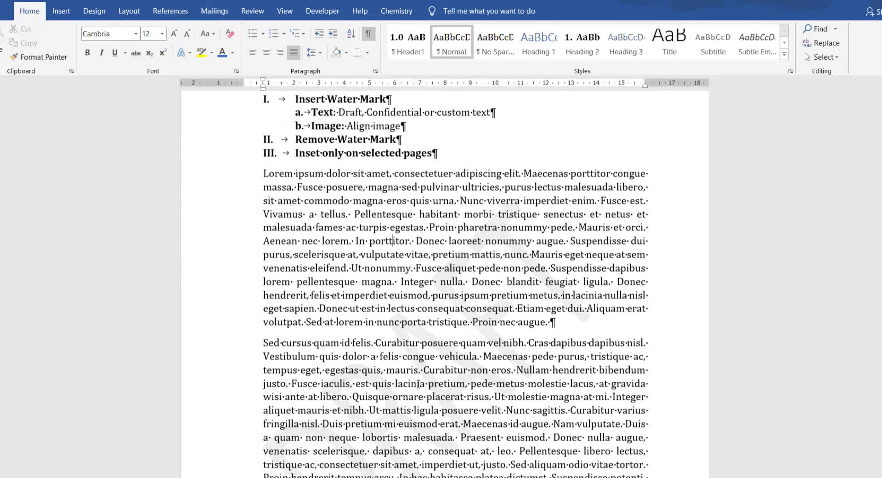
{"action": "scroll", "coordinate": [413, 324], "scroll_direction": "down", "scroll_amount": 20}
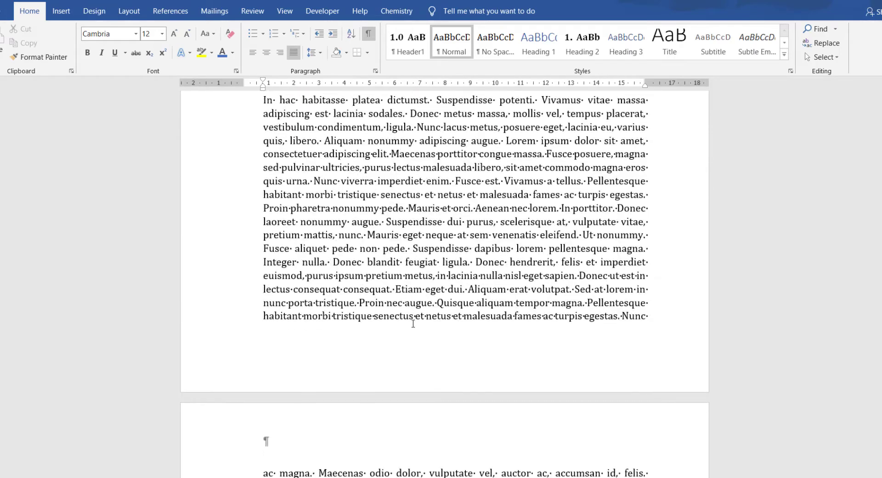
{"action": "scroll", "coordinate": [414, 324], "scroll_direction": "up", "scroll_amount": 20}
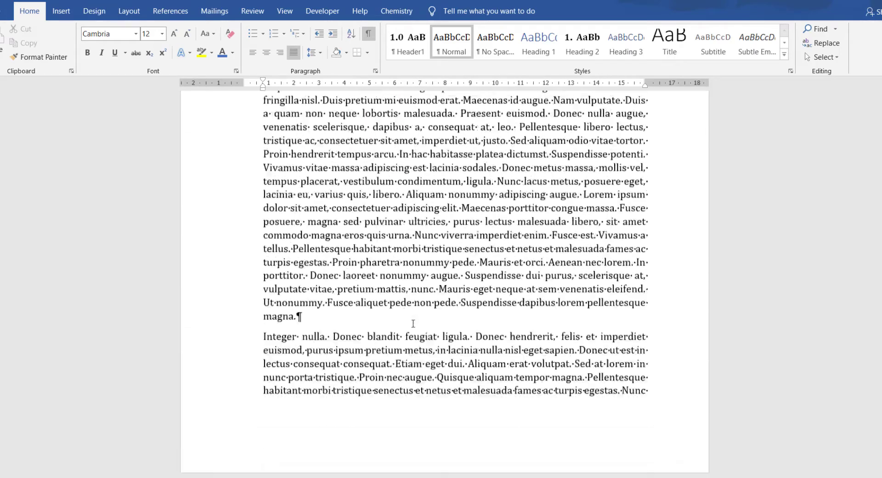